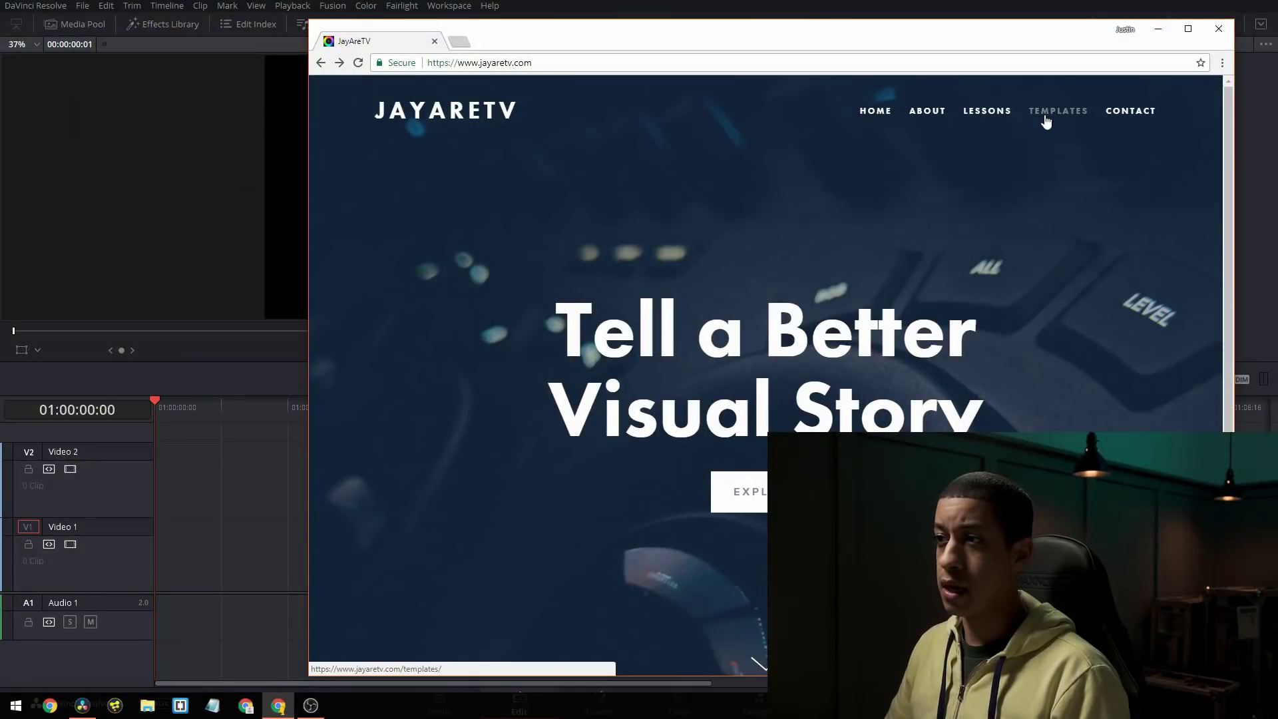
Step: Open the Templates page on the JayareTV website
{"action": "left_click", "coordinate": [1046, 119]}
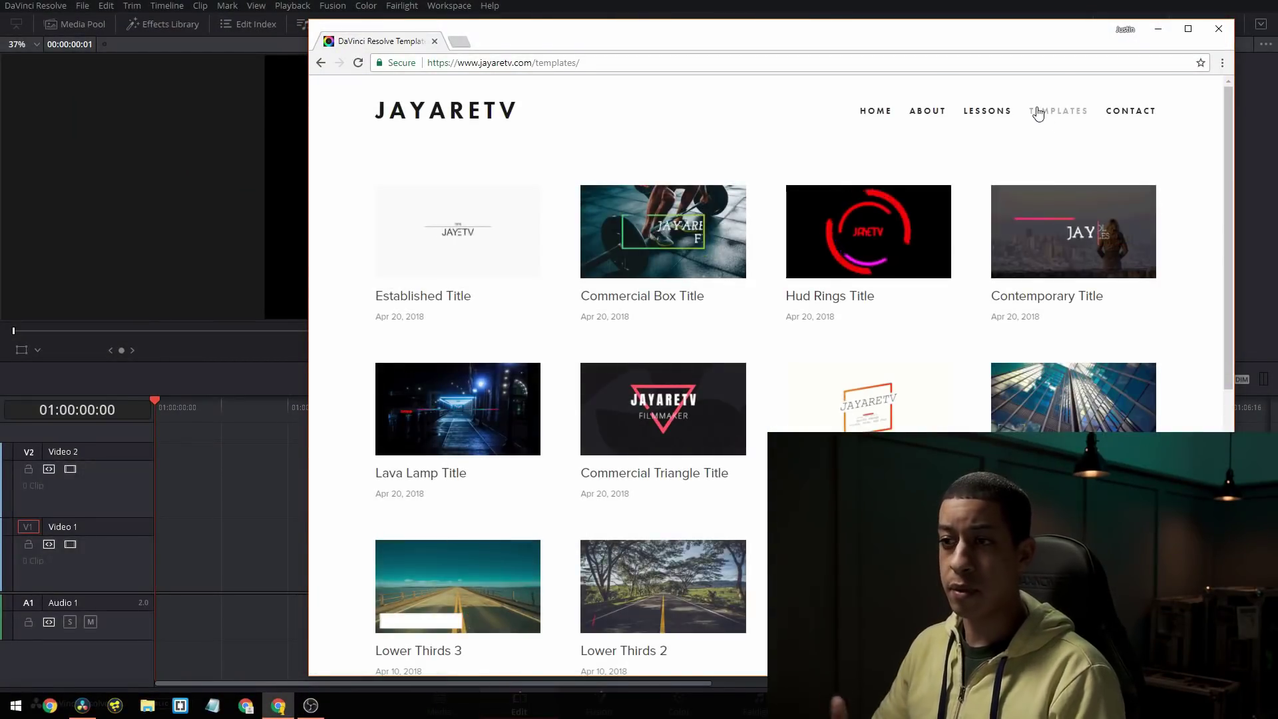
Step: Open the Commercial Triangle Title template page and scroll down to its download
{"action": "left_click", "coordinate": [730, 391]}
{"action": "scroll", "coordinate": [729, 397], "scroll_direction": "down", "scroll_amount": 3}
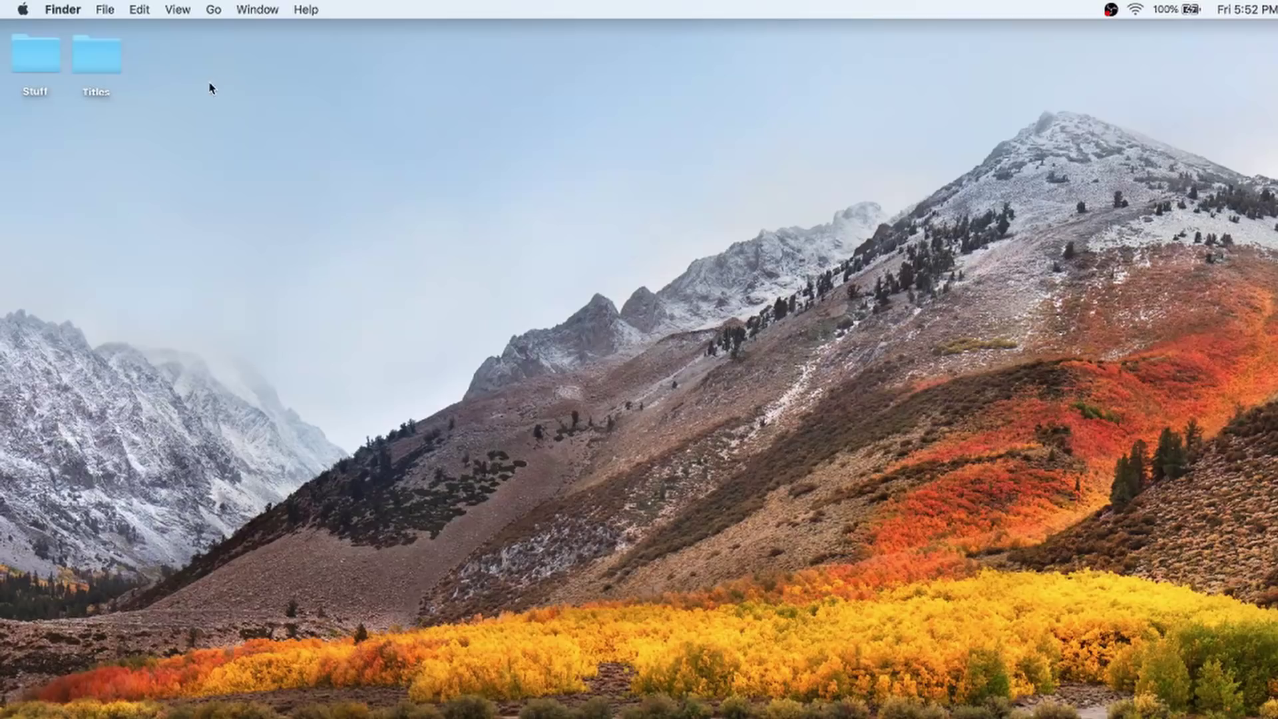
Step: Enable hard disks on the desktop in Finder Preferences and open Macintosh HD
{"action": "left_click", "coordinate": [72, 10]}
{"action": "left_click", "coordinate": [93, 54]}
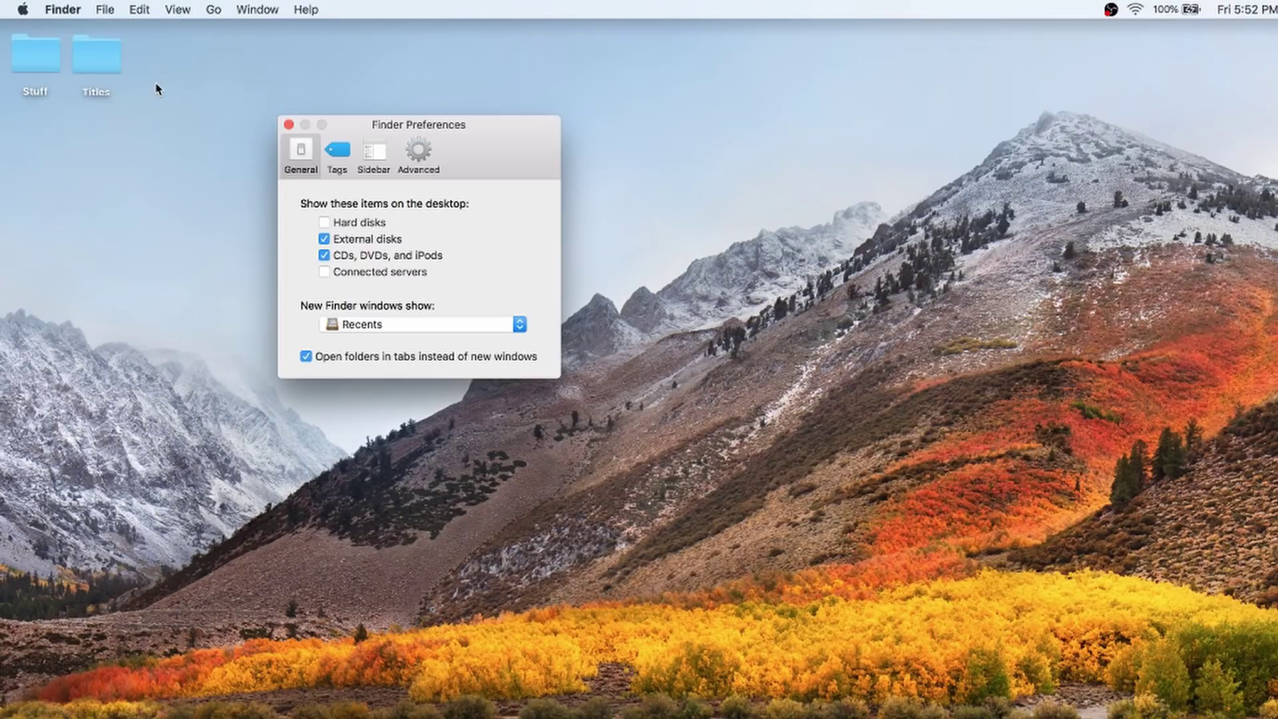
{"action": "left_click", "coordinate": [323, 223]}
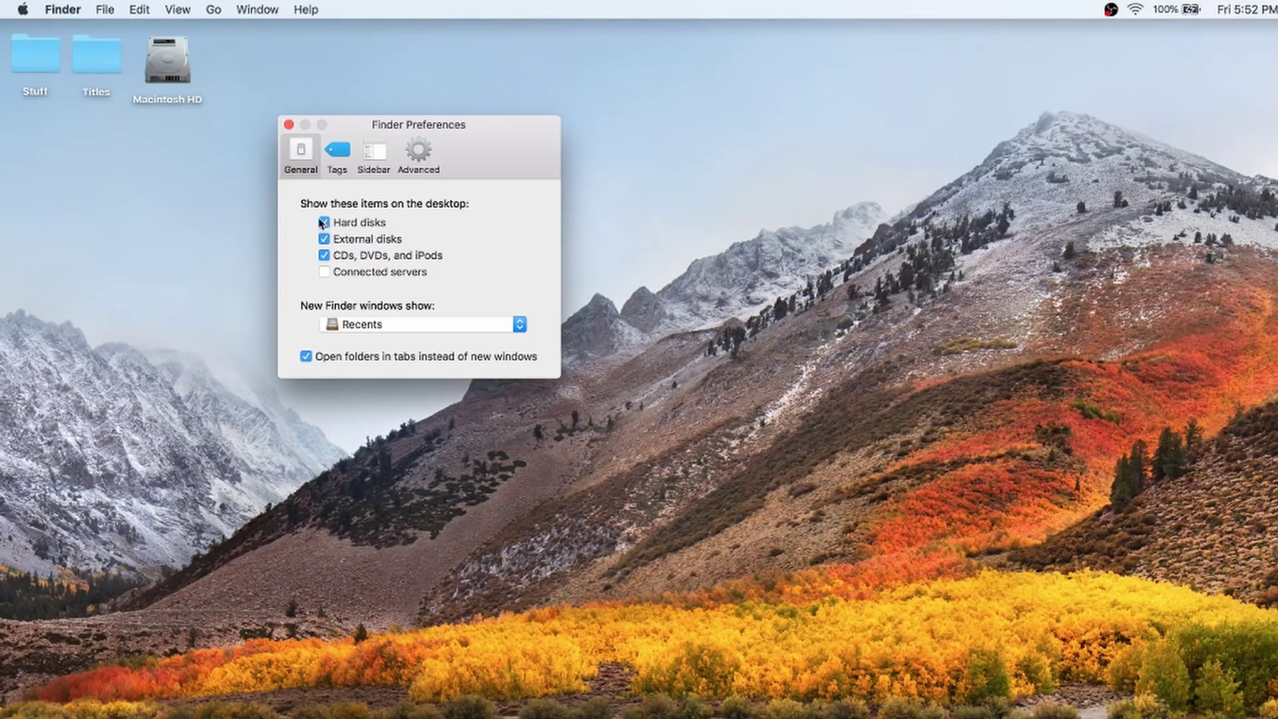
{"action": "double_click", "coordinate": [178, 75]}
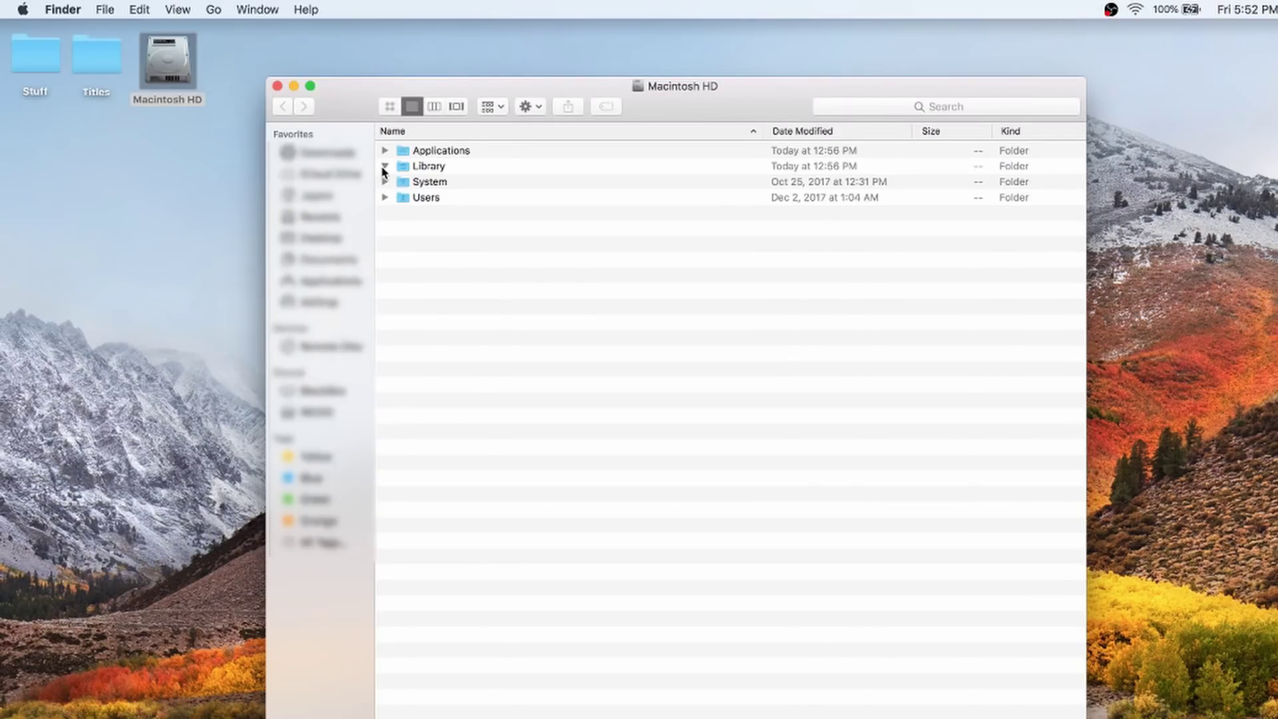
Step: Expand Library/Application Support/Blackmagic Design/DaVinci Resolve/Fusion/Templates/Edit to reach Titles
{"action": "left_click", "coordinate": [402, 181]}
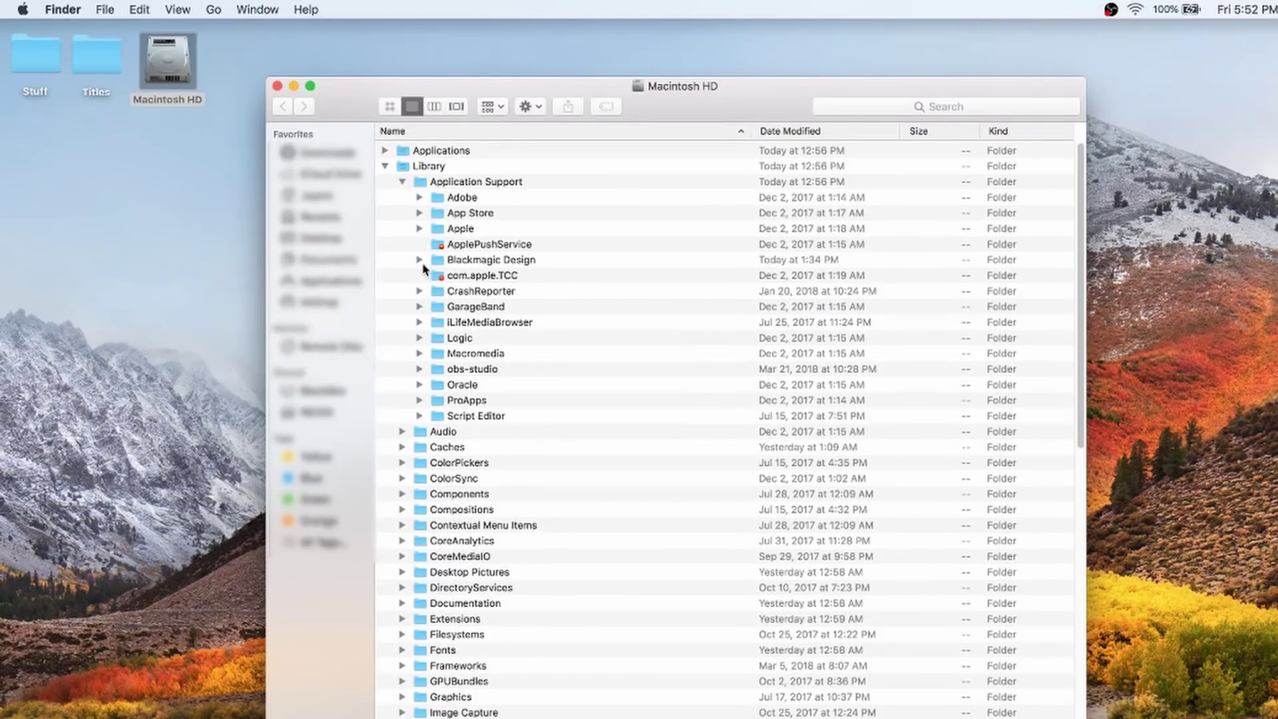
{"action": "left_click", "coordinate": [420, 260]}
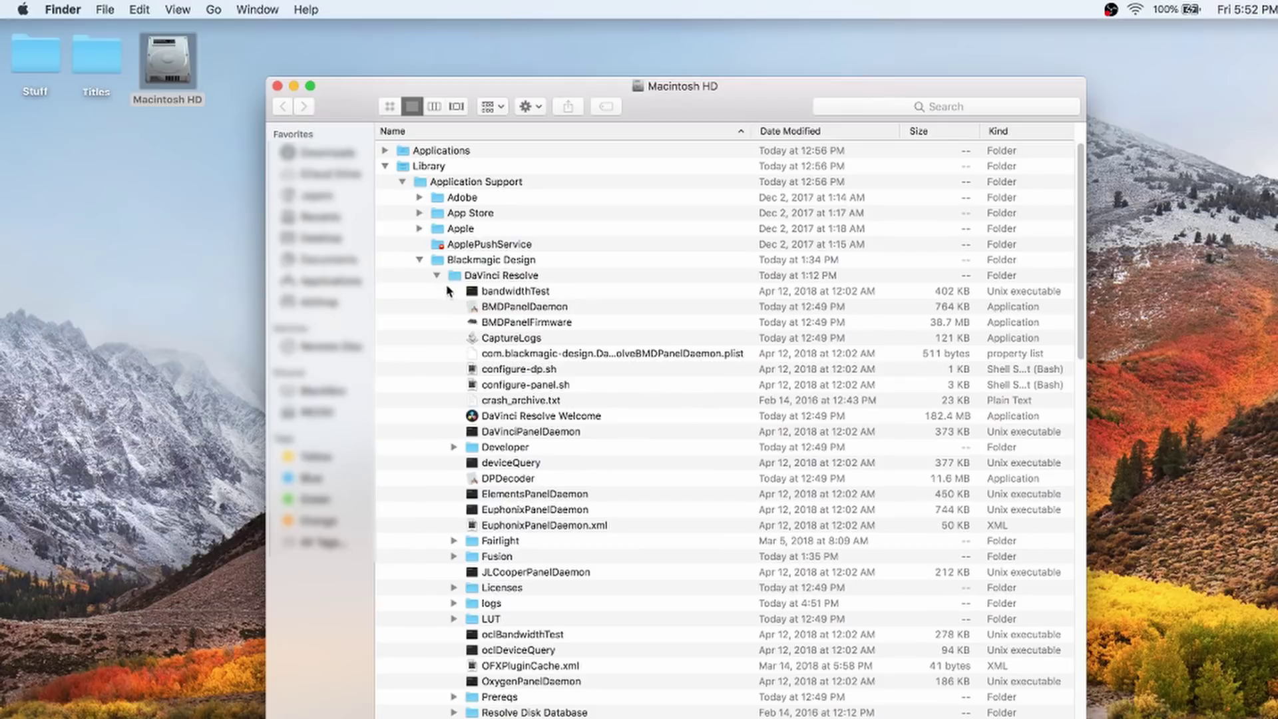
{"action": "left_click", "coordinate": [455, 557]}
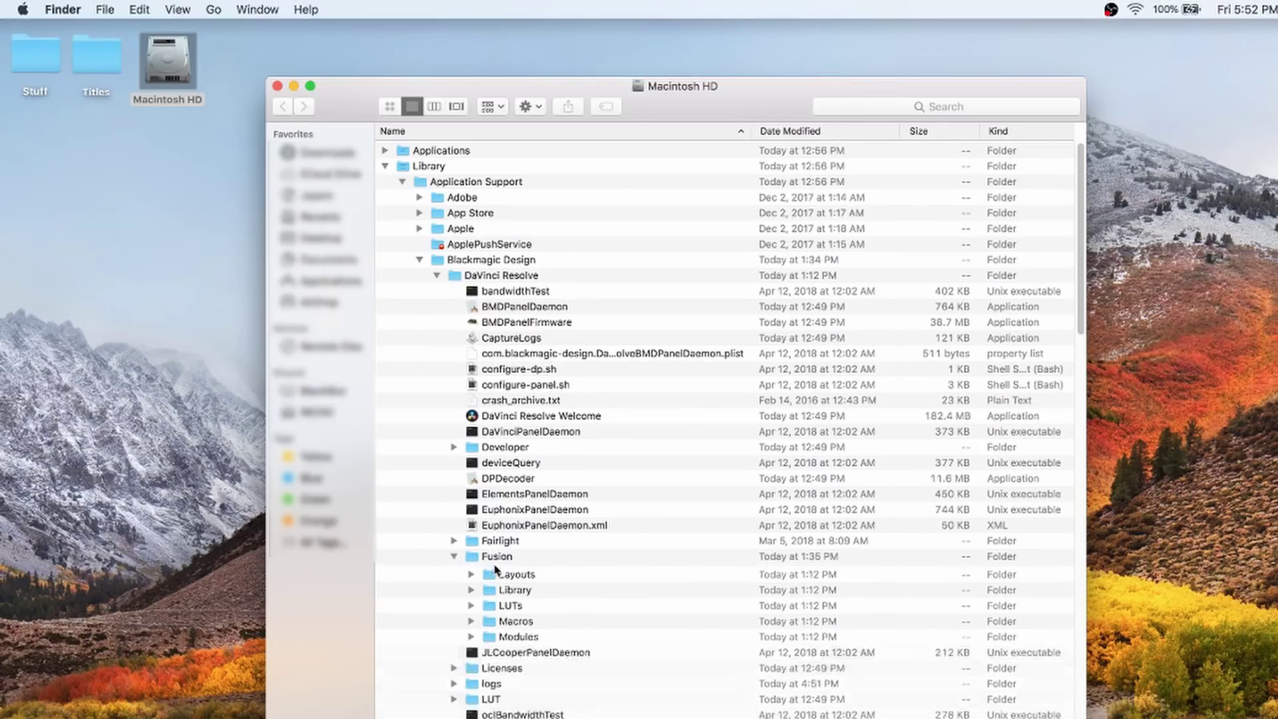
{"action": "scroll", "coordinate": [525, 625], "scroll_direction": "down", "scroll_amount": 1}
{"action": "scroll", "coordinate": [525, 625], "scroll_direction": "down", "scroll_amount": 5}
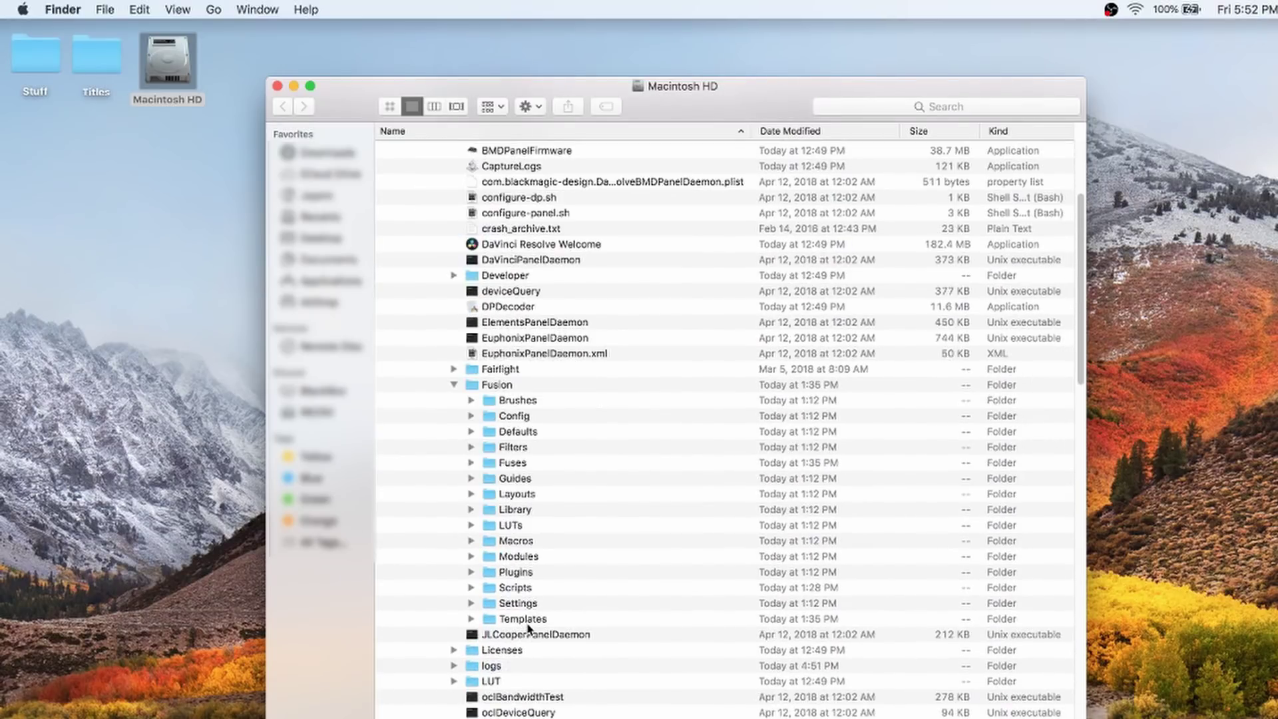
{"action": "left_click", "coordinate": [471, 620]}
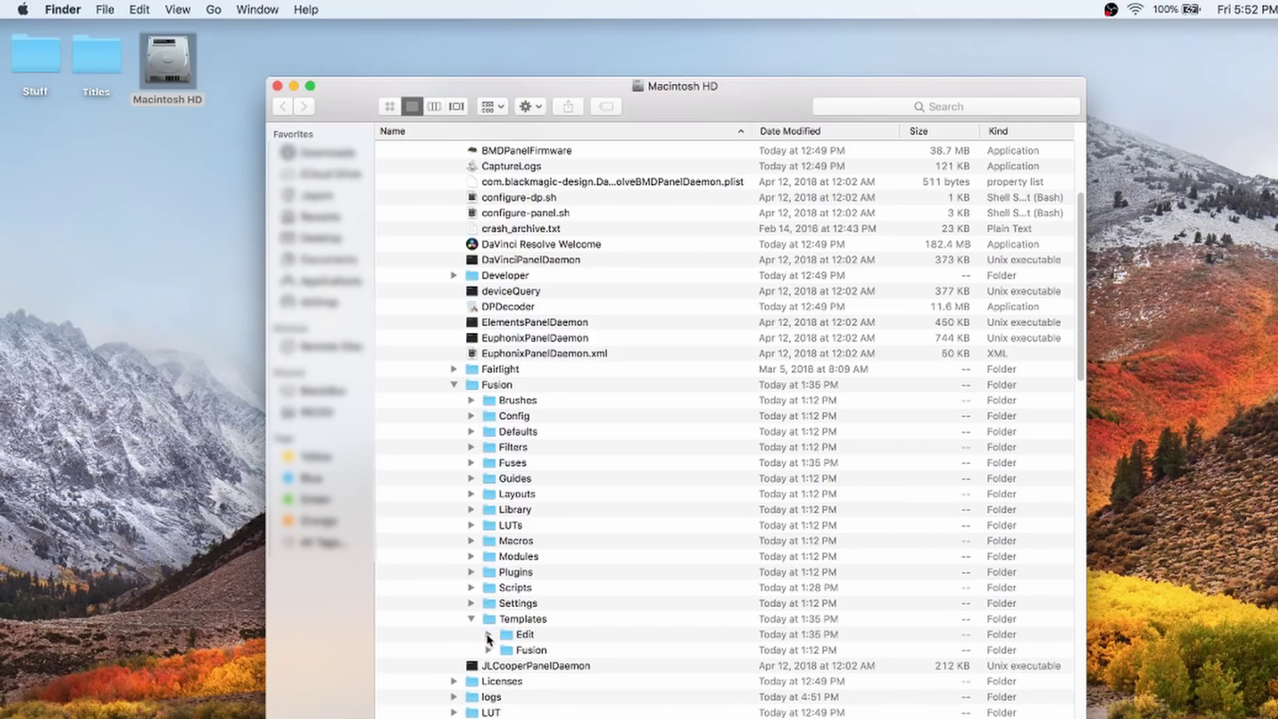
{"action": "left_click", "coordinate": [489, 635]}
{"action": "left_click", "coordinate": [529, 651]}
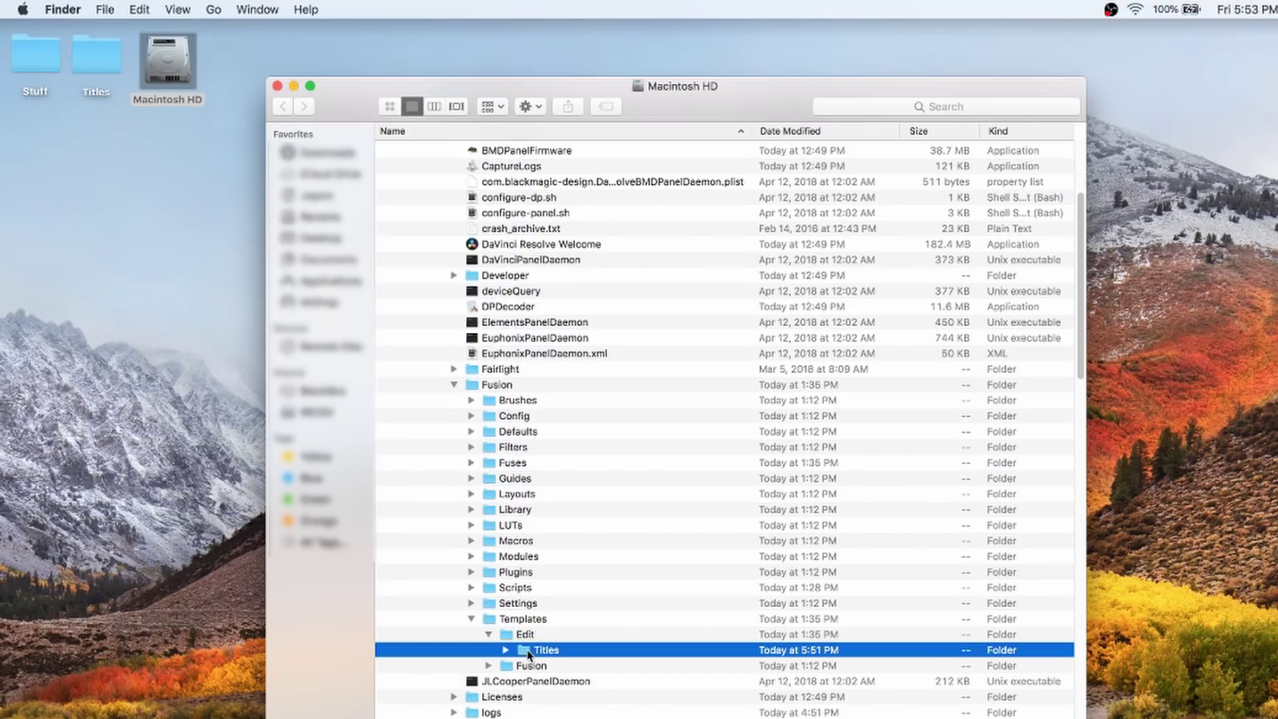
Step: Drag the eight .setting files from the desktop Titles folder into Edit/Titles
{"action": "double_click", "coordinate": [99, 57]}
{"action": "left_click_drag", "start_coordinate": [247, 319], "coordinate": [548, 649]}
{"action": "left_click", "coordinate": [506, 649]}
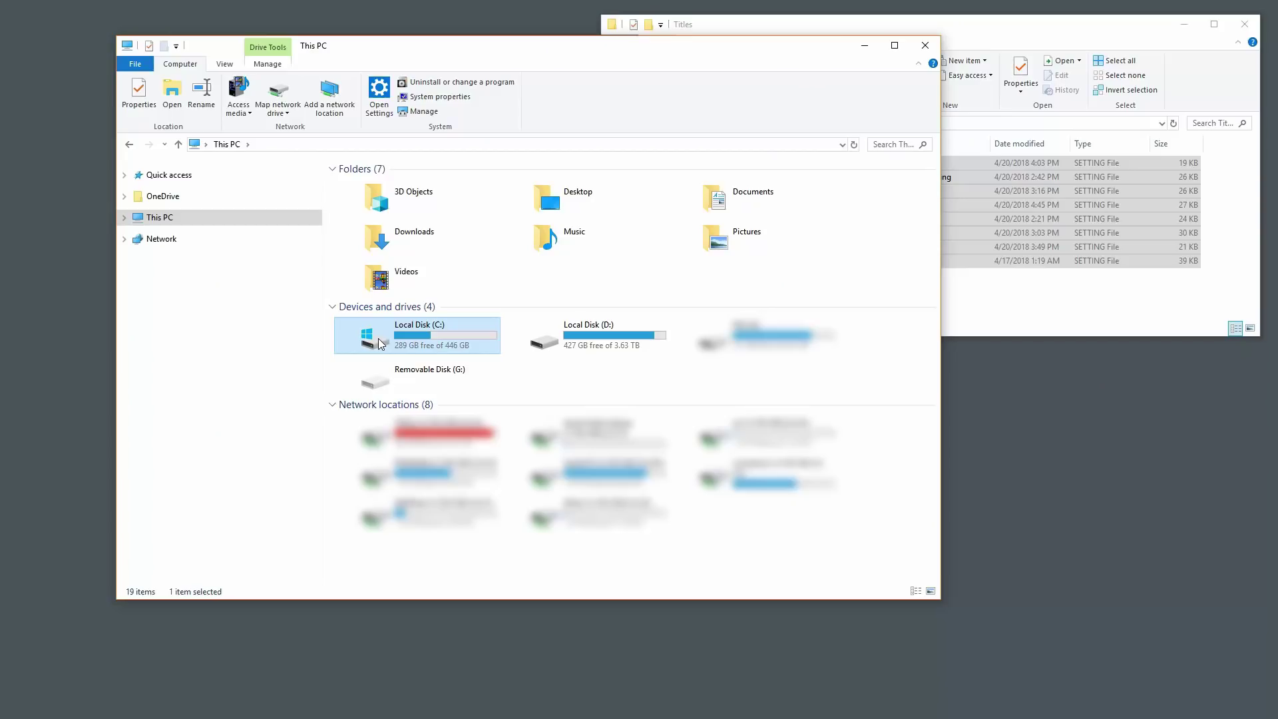
Step: Browse to C:\Users\<user>\AppData\Roaming\Blackmagic Design\DaVinci Resolve\Fusion\Templates\Edit
{"action": "double_click", "coordinate": [378, 338]}
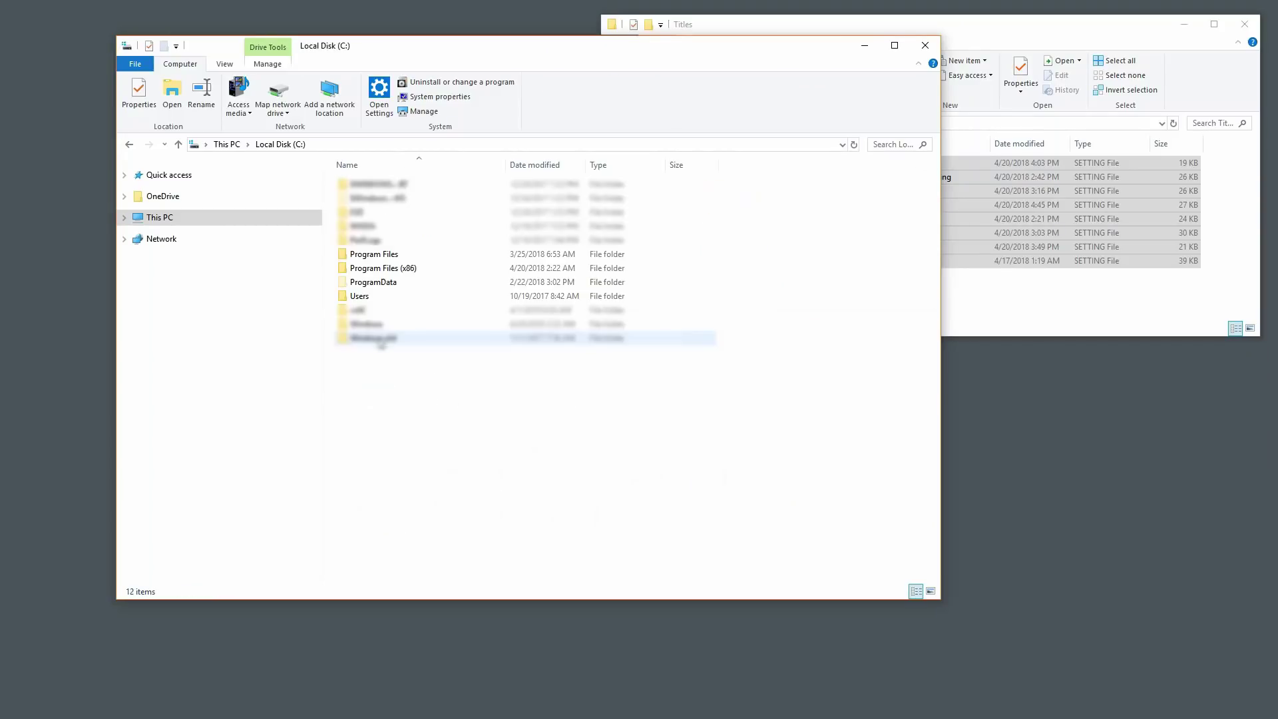
{"action": "double_click", "coordinate": [352, 296]}
{"action": "double_click", "coordinate": [344, 200]}
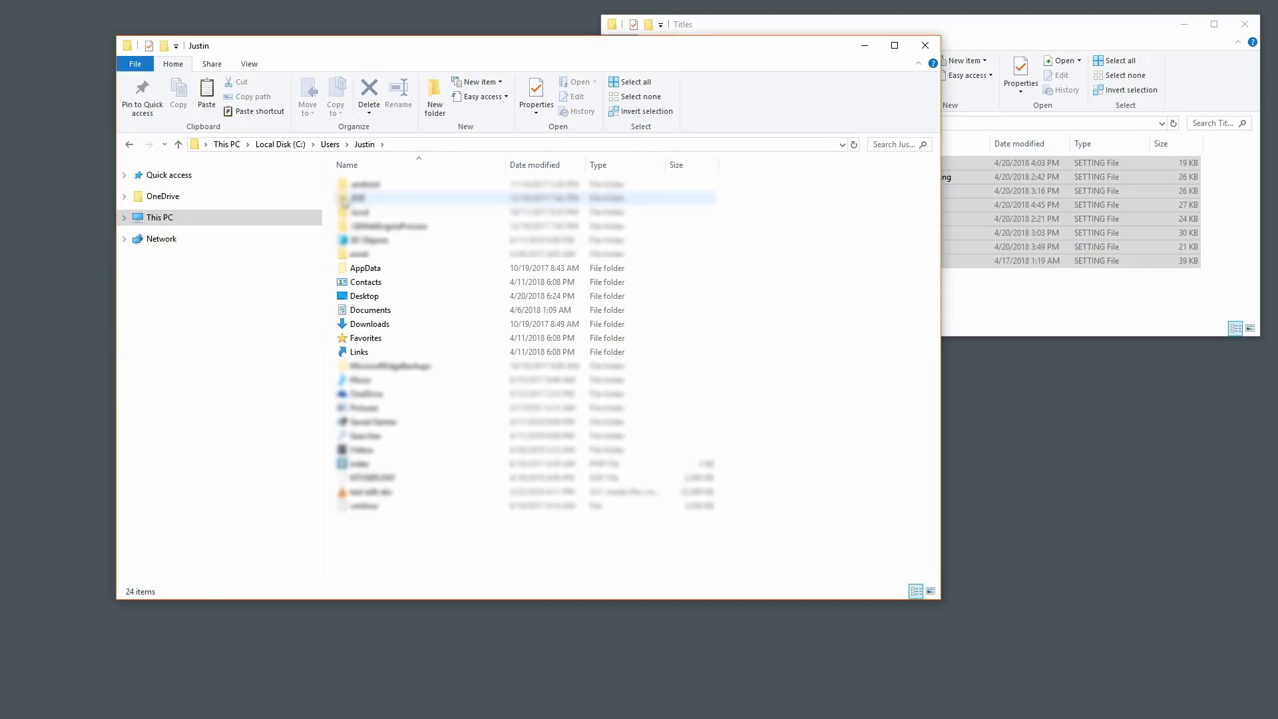
{"action": "double_click", "coordinate": [359, 269]}
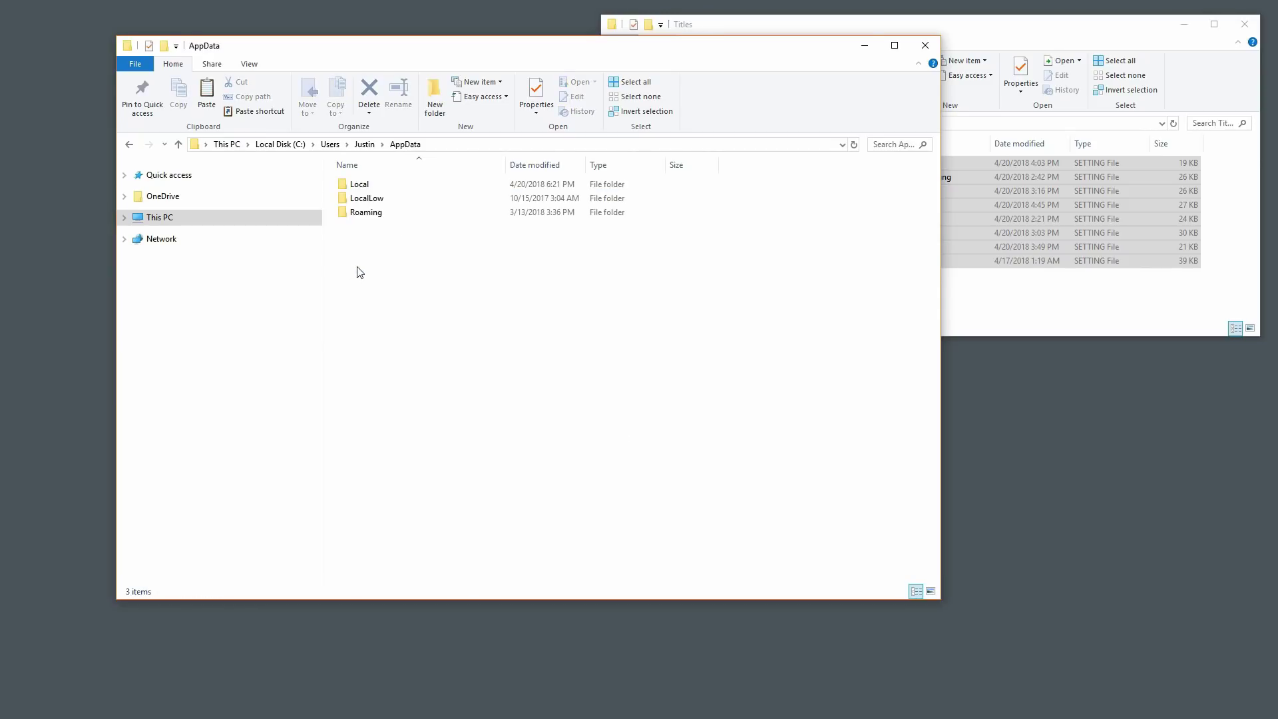
{"action": "double_click", "coordinate": [363, 213]}
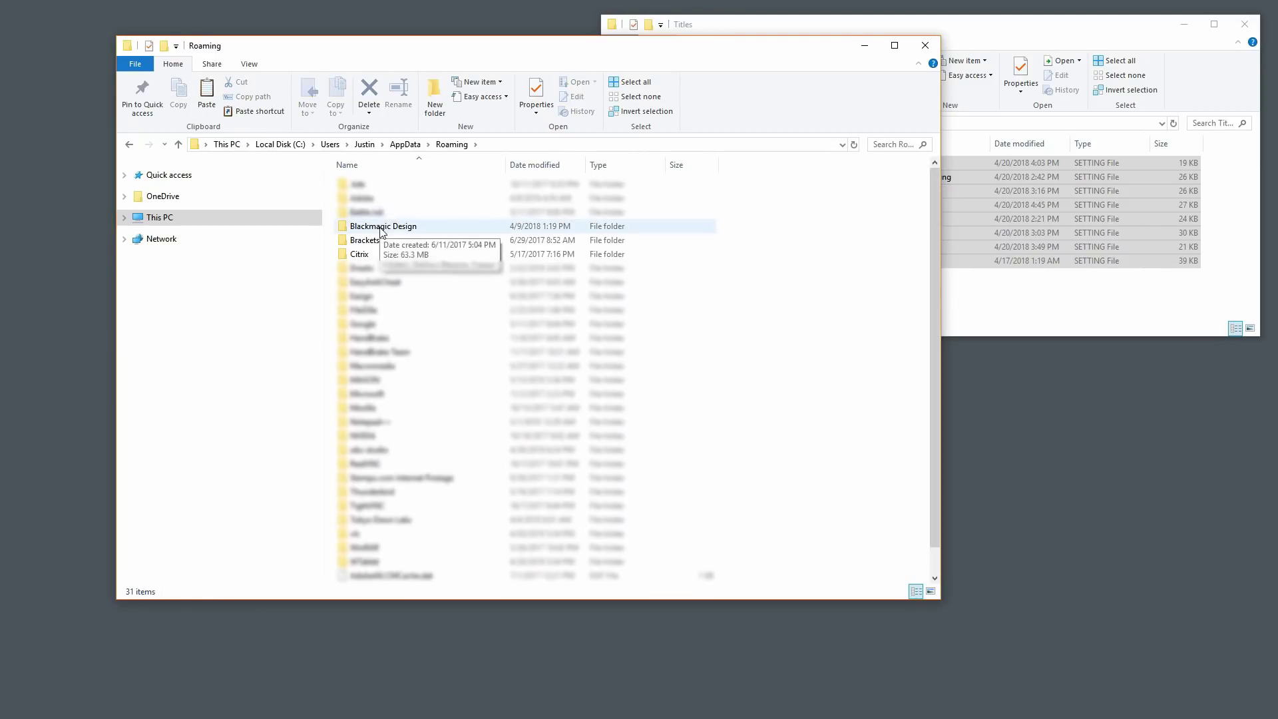
{"action": "double_click", "coordinate": [381, 227]}
{"action": "double_click", "coordinate": [383, 187]}
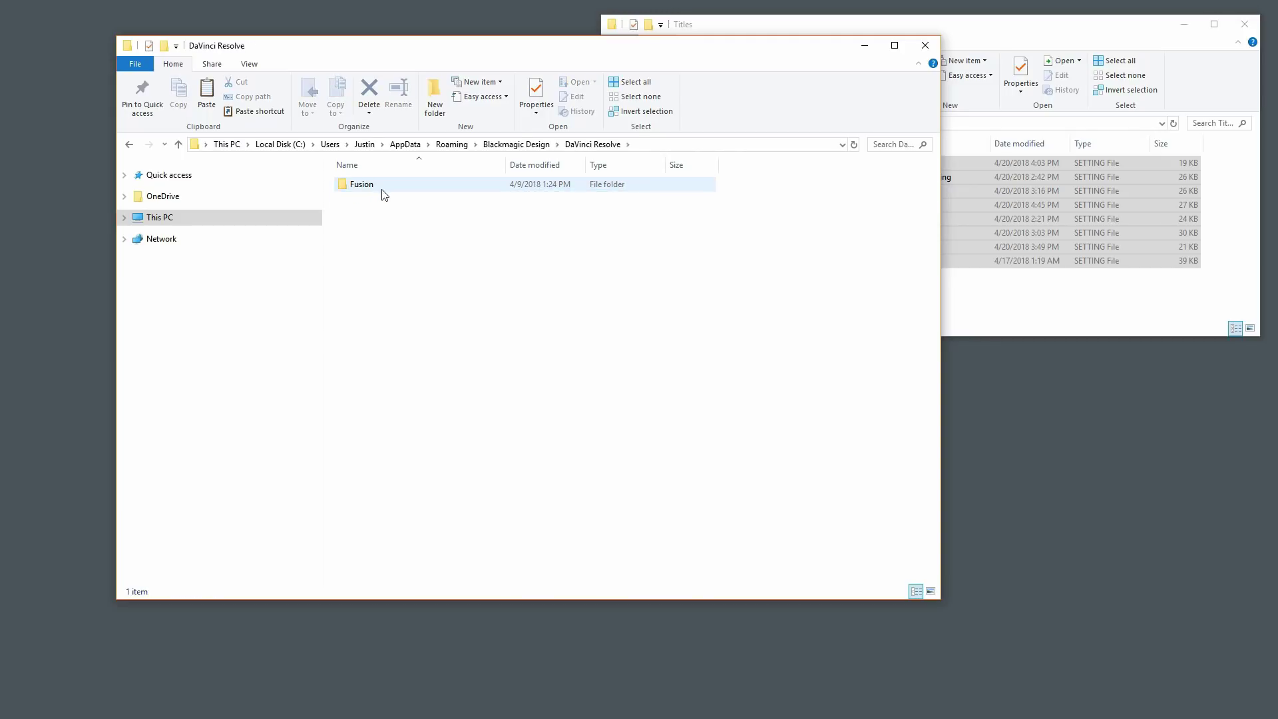
{"action": "double_click", "coordinate": [375, 186]}
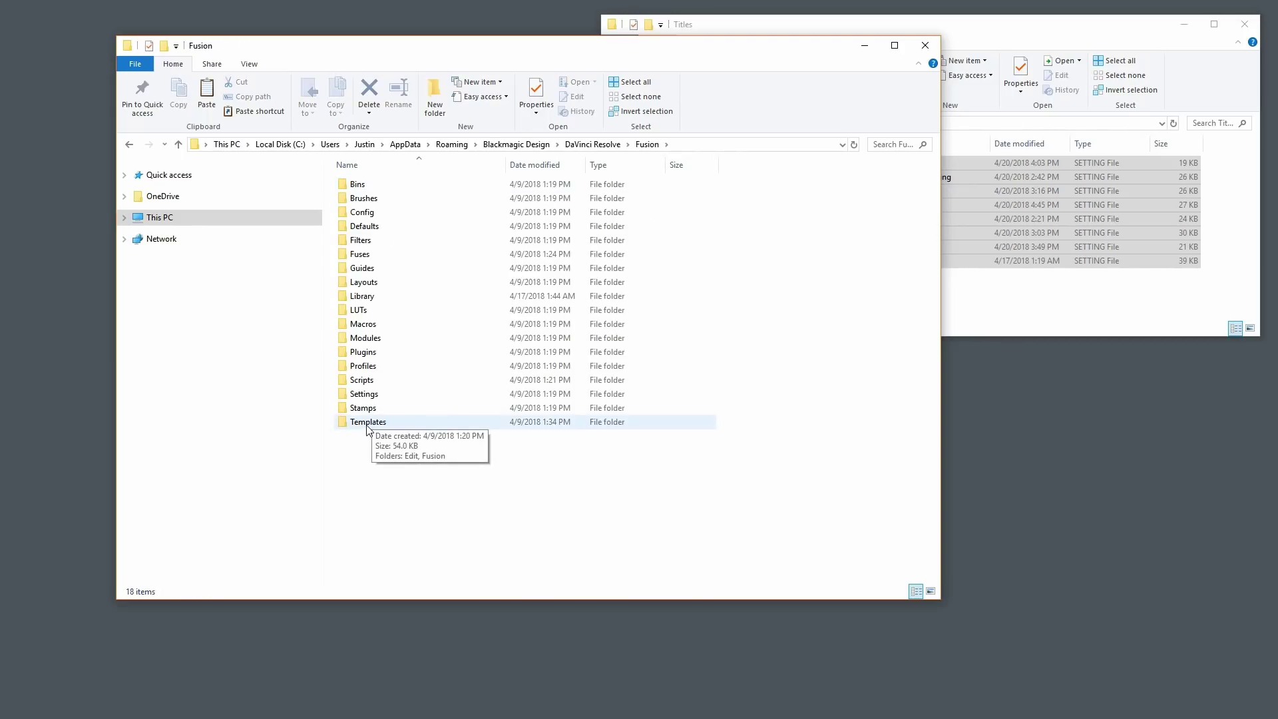
{"action": "double_click", "coordinate": [367, 424]}
{"action": "double_click", "coordinate": [358, 186]}
Step: Open the empty Titles folder and copy the eight template files into it
{"action": "left_click", "coordinate": [361, 187]}
{"action": "double_click", "coordinate": [360, 186]}
{"action": "left_click", "coordinate": [1037, 39]}
{"action": "left_click_drag", "start_coordinate": [945, 261], "coordinate": [502, 328]}
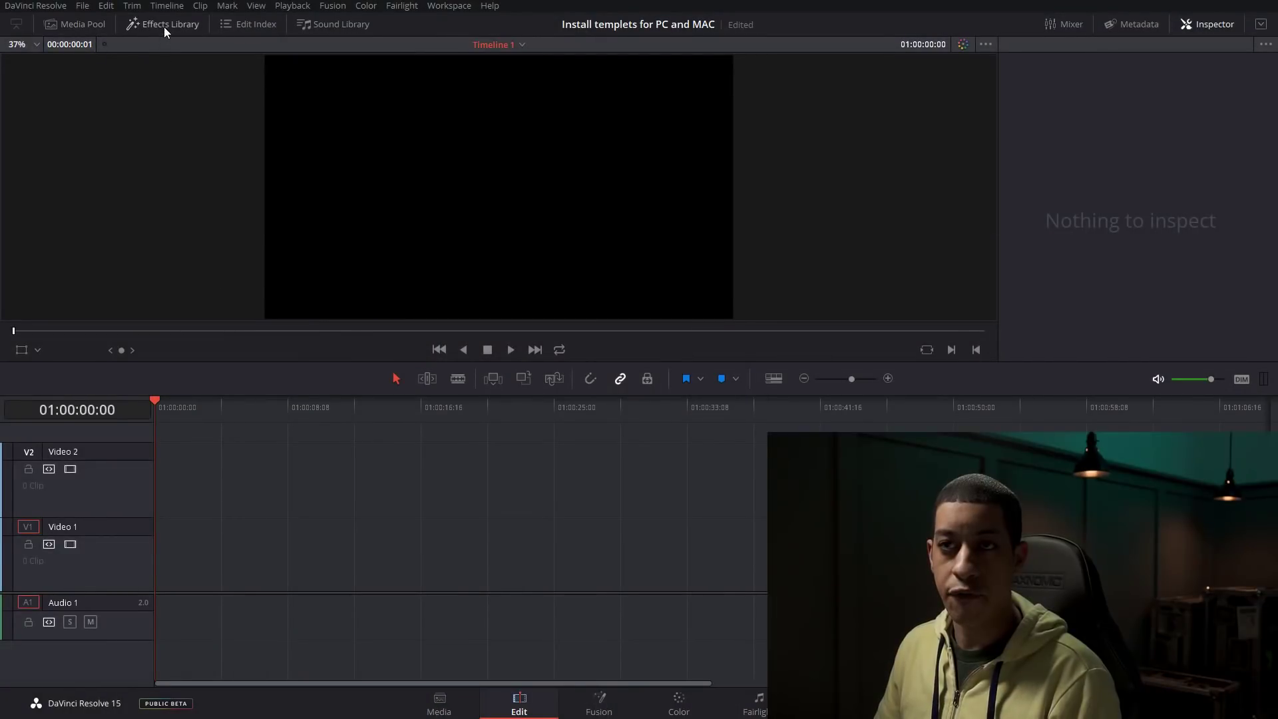
Step: Drag Commercial Triangle Title from Effects Library Fusion Titles onto the start of V1
{"action": "left_click", "coordinate": [164, 26]}
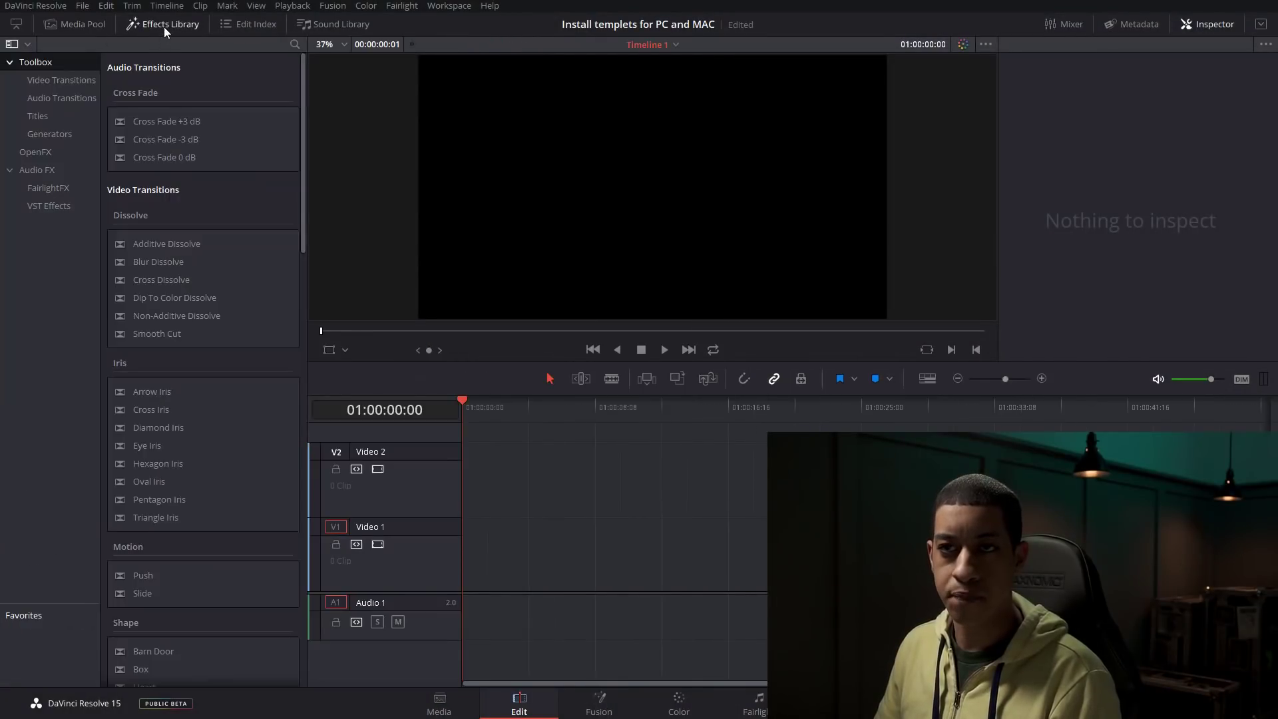
{"action": "left_click", "coordinate": [57, 117]}
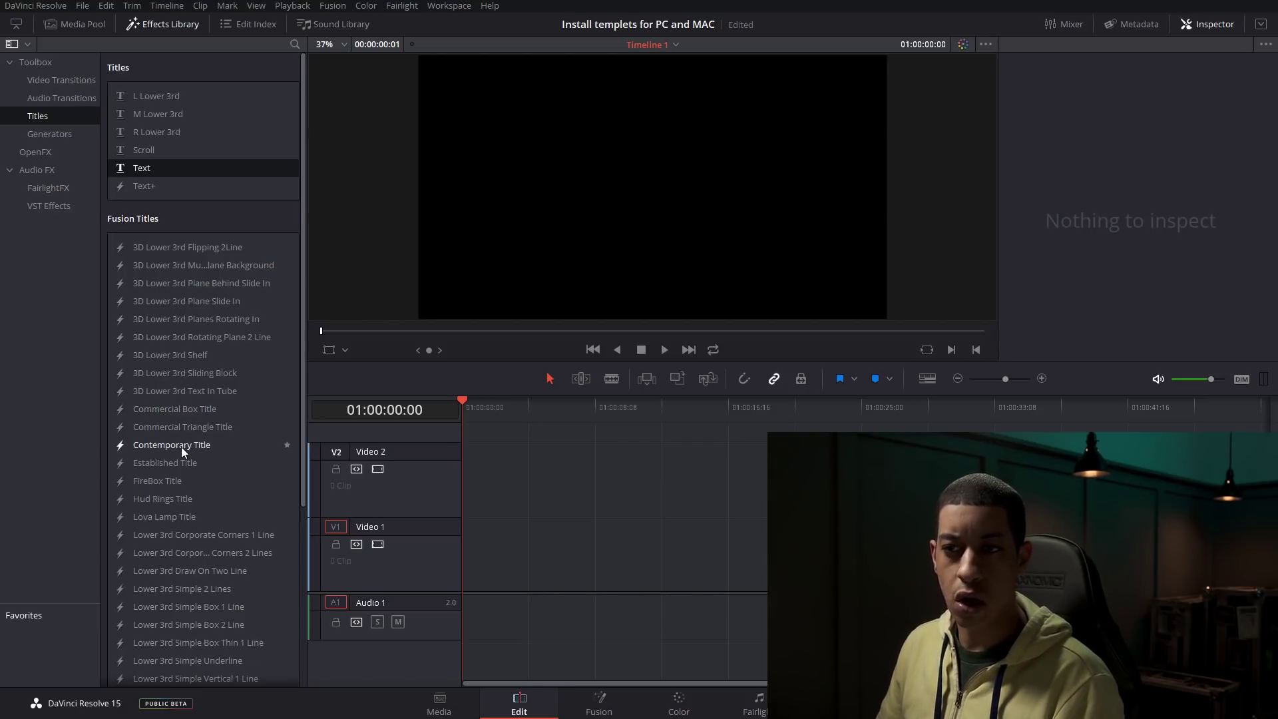
{"action": "left_click", "coordinate": [182, 428]}
{"action": "left_click_drag", "start_coordinate": [478, 498], "coordinate": [462, 549]}
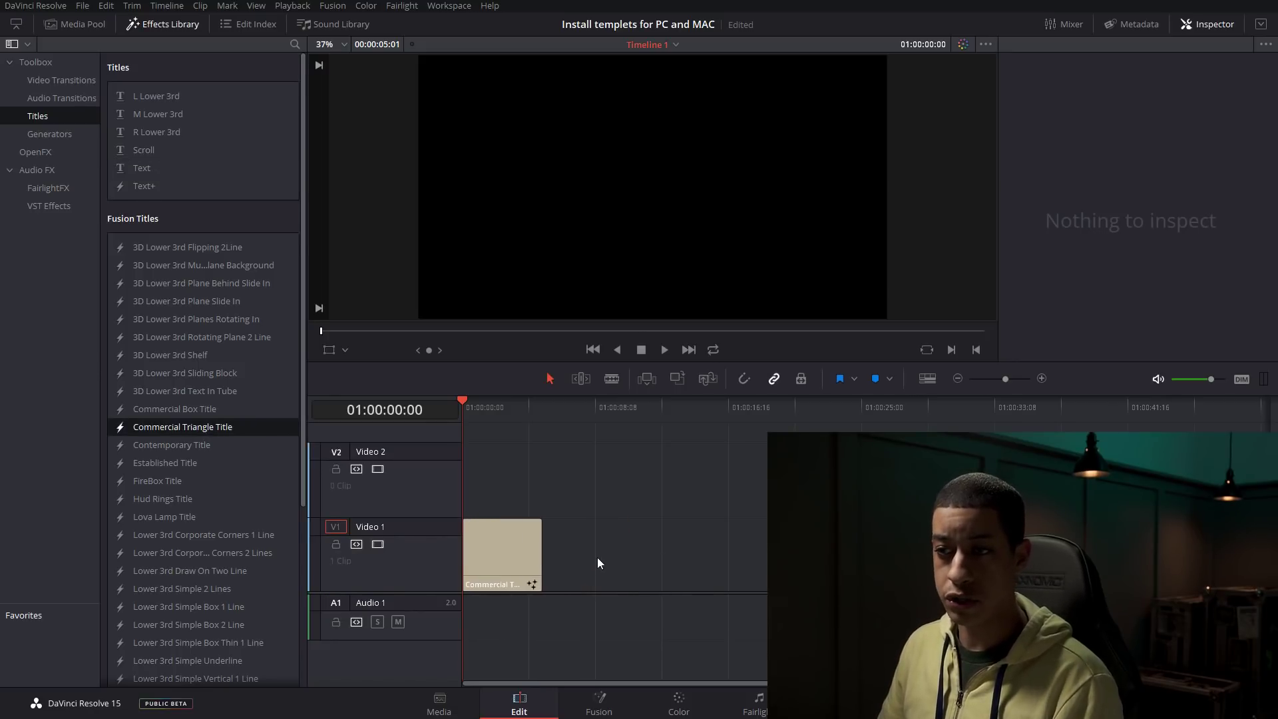
Step: Inspect the title clip, lower its background opacity, and move it up to Video 2
{"action": "left_click", "coordinate": [513, 558]}
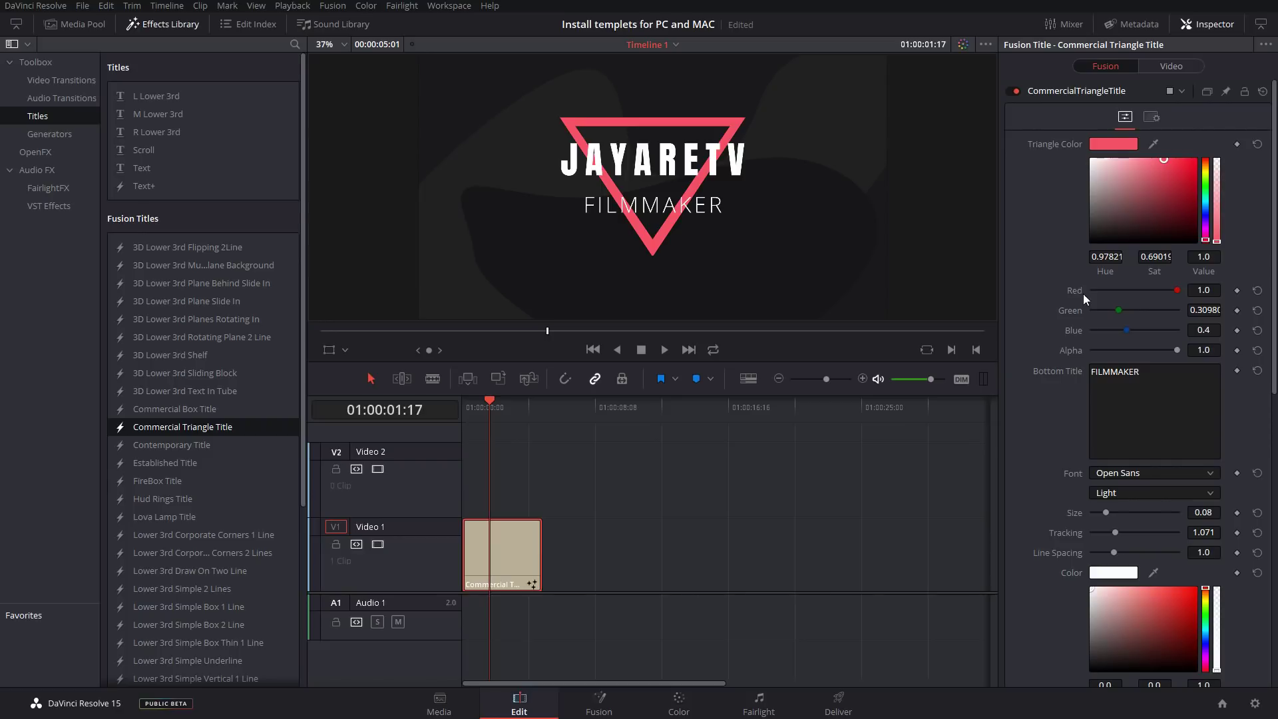
{"action": "left_click", "coordinate": [1131, 386]}
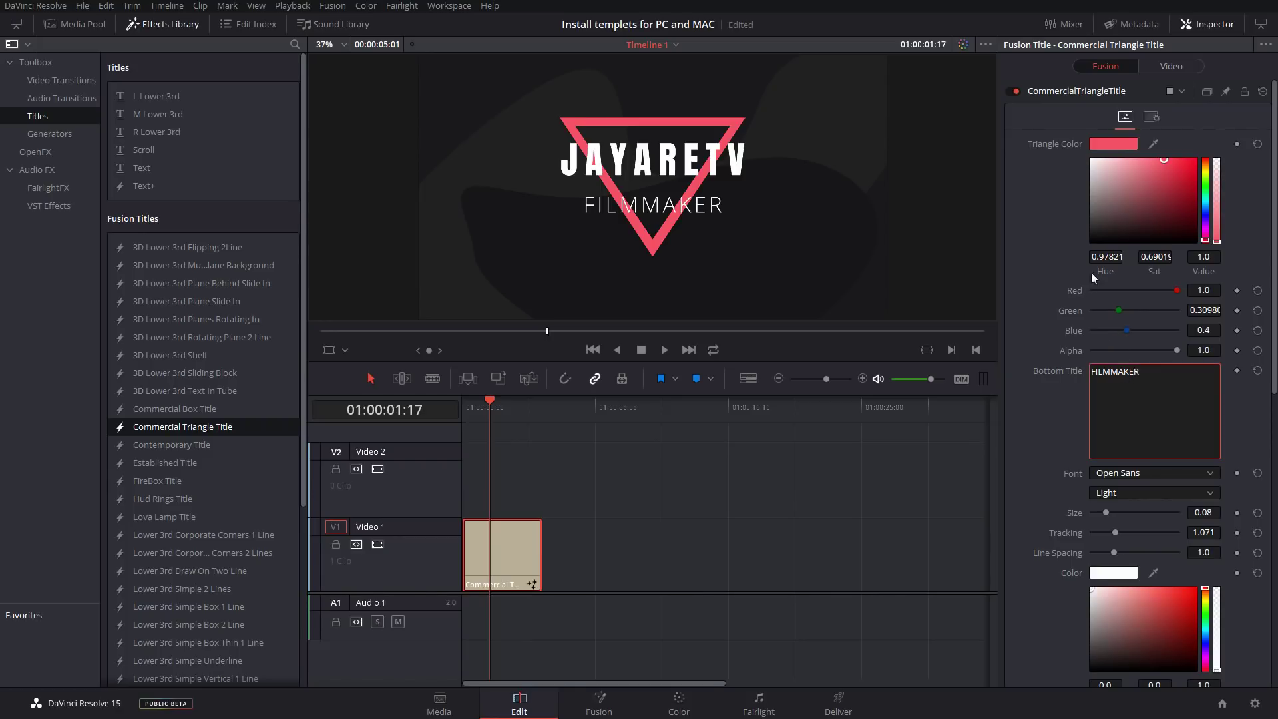
{"action": "scroll", "coordinate": [1083, 257], "scroll_direction": "down", "scroll_amount": 10}
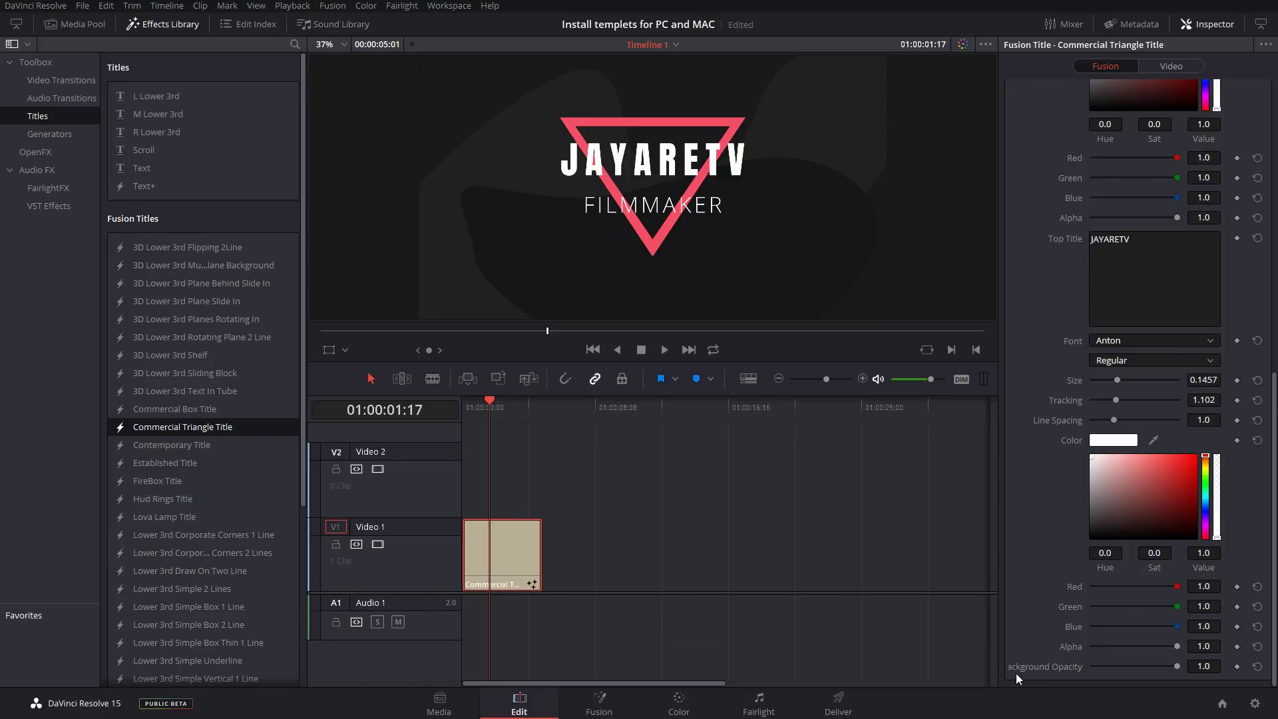
{"action": "mouse_move", "coordinate": [1172, 664]}
{"action": "left_mouse_down"}
{"action": "mouse_move", "coordinate": [1093, 665]}
{"action": "mouse_move", "coordinate": [1177, 667]}
{"action": "left_mouse_up"}
{"action": "left_click_drag", "start_coordinate": [500, 564], "coordinate": [498, 477]}
Step: Add C0006.MP4's video only from the Media Pool to Video 1
{"action": "left_click", "coordinate": [76, 24]}
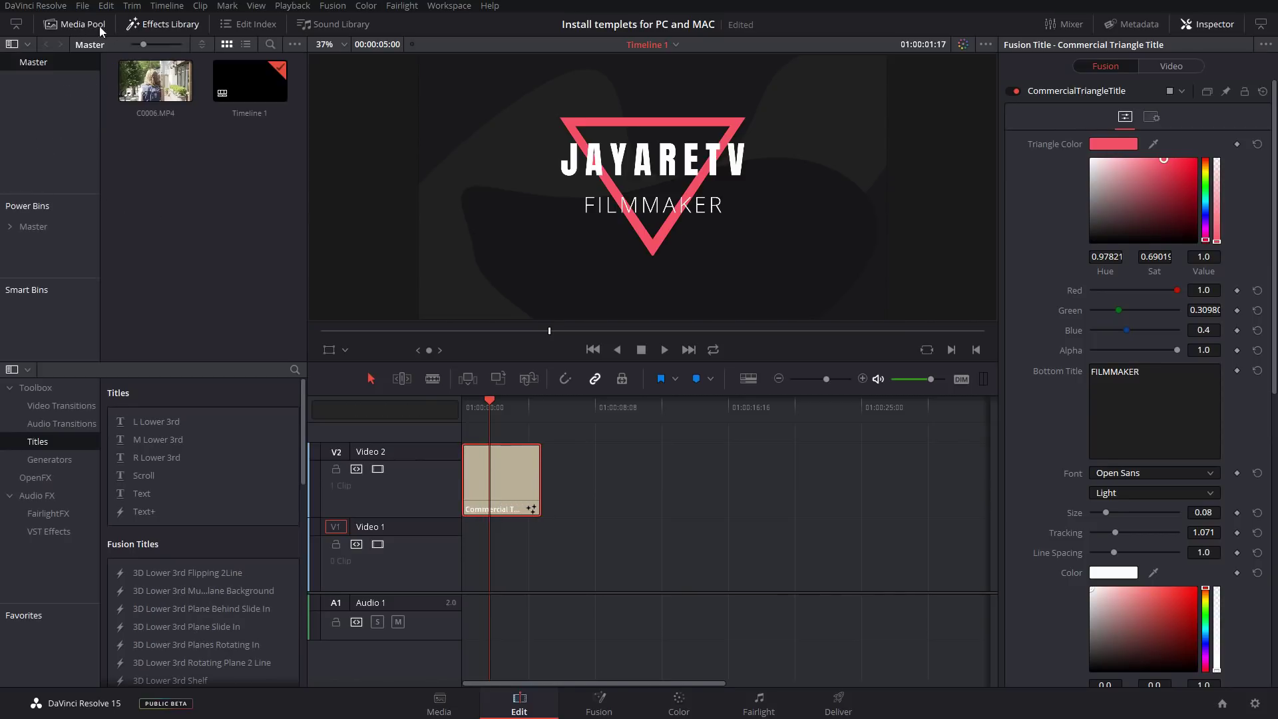
{"action": "double_click", "coordinate": [155, 80]}
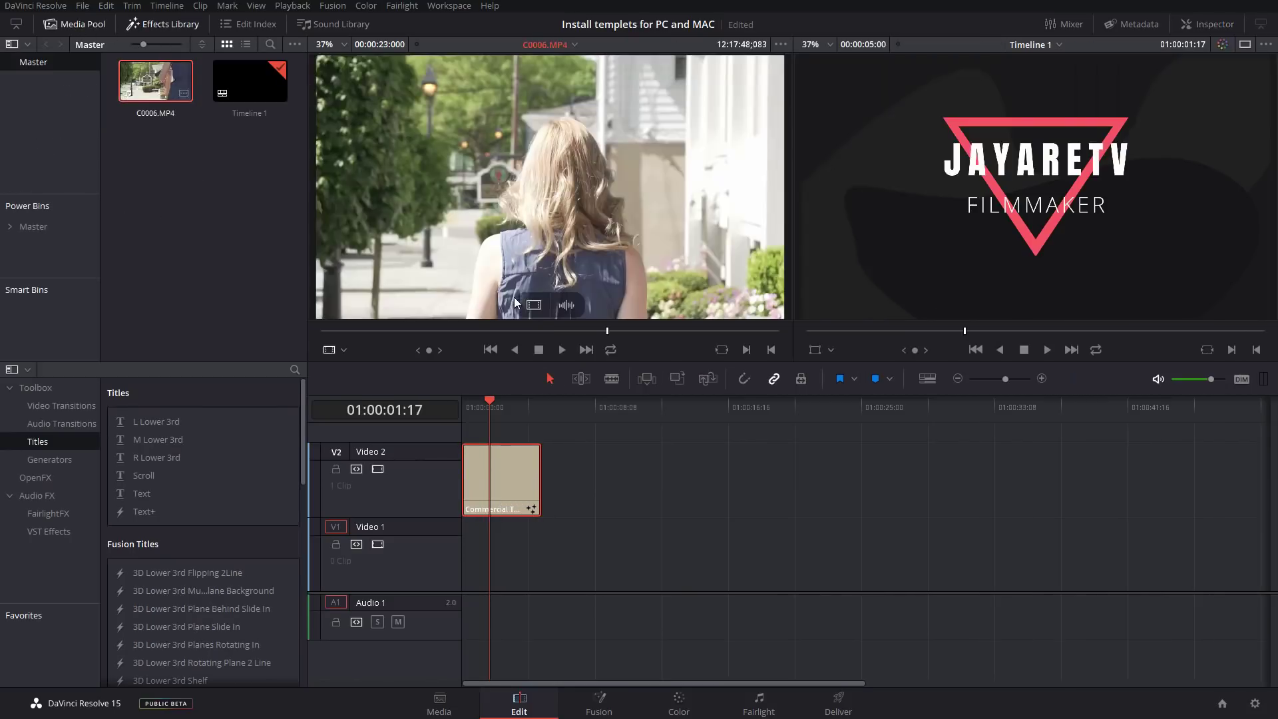
{"action": "left_click_drag", "start_coordinate": [534, 305], "coordinate": [477, 558]}
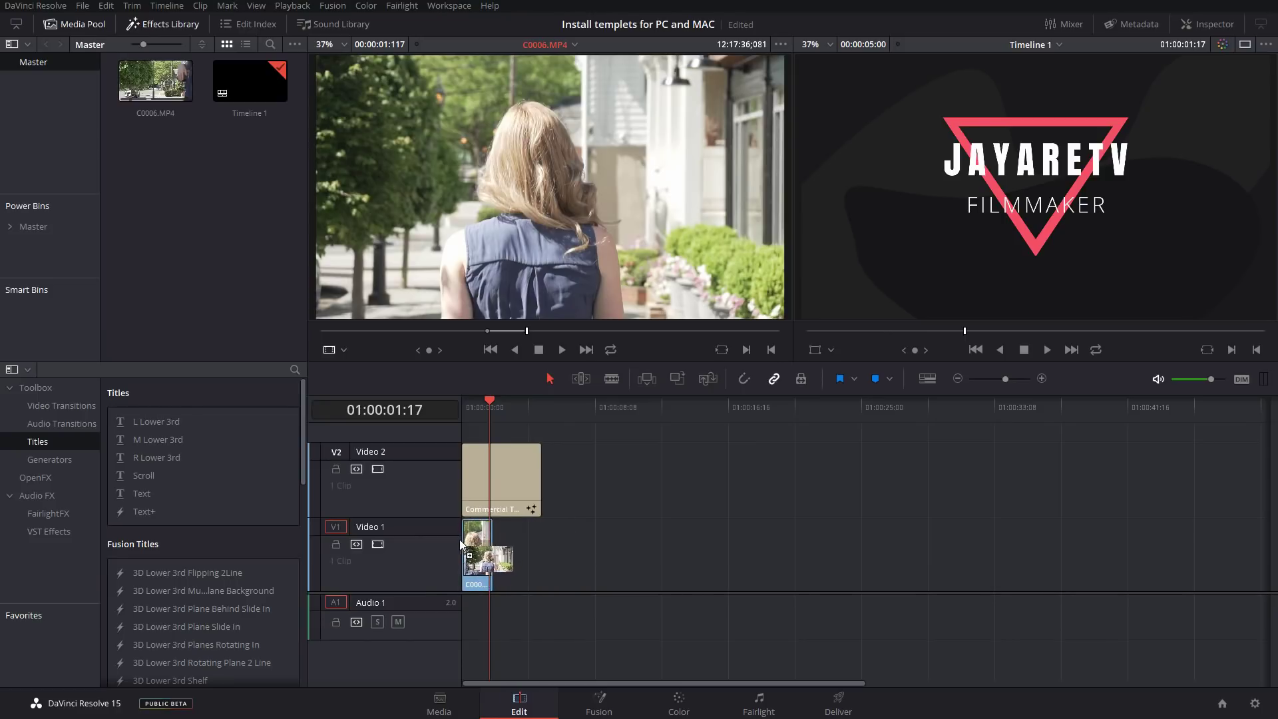
Step: Change the footage clip speed to 25% and lengthen it on Video 1
{"action": "right_click", "coordinate": [476, 558]}
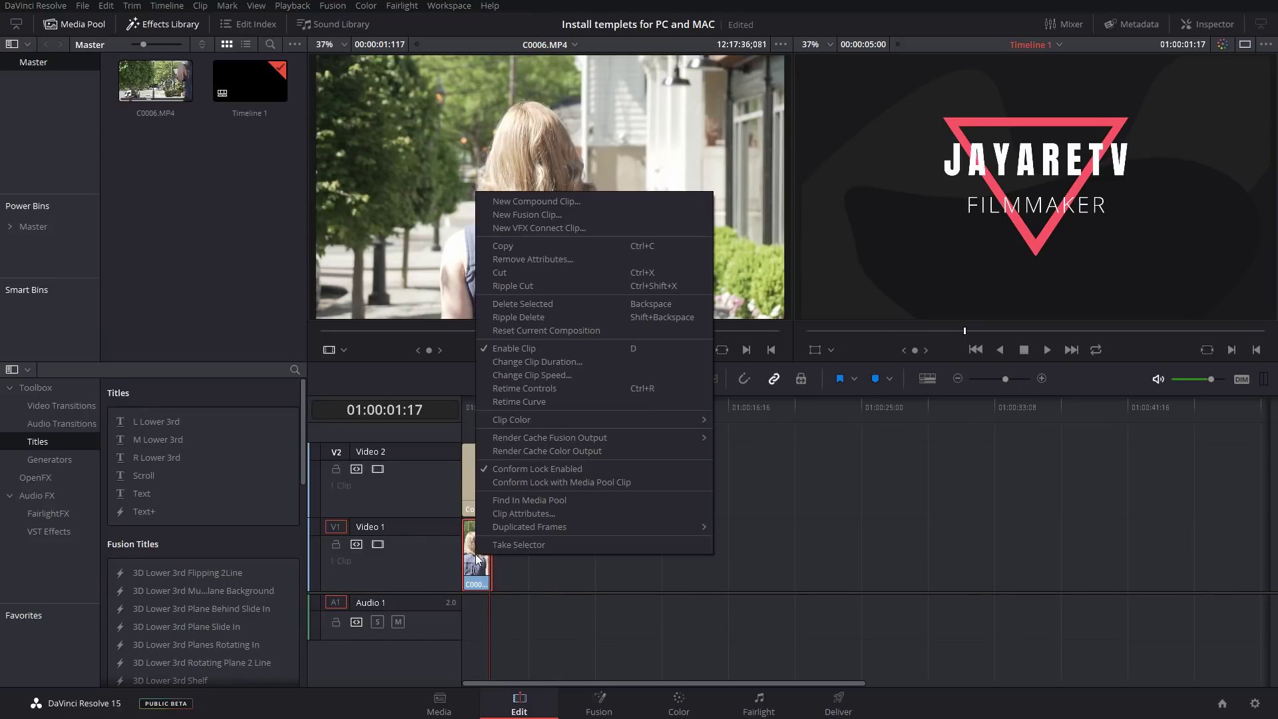
{"action": "left_click", "coordinate": [561, 377]}
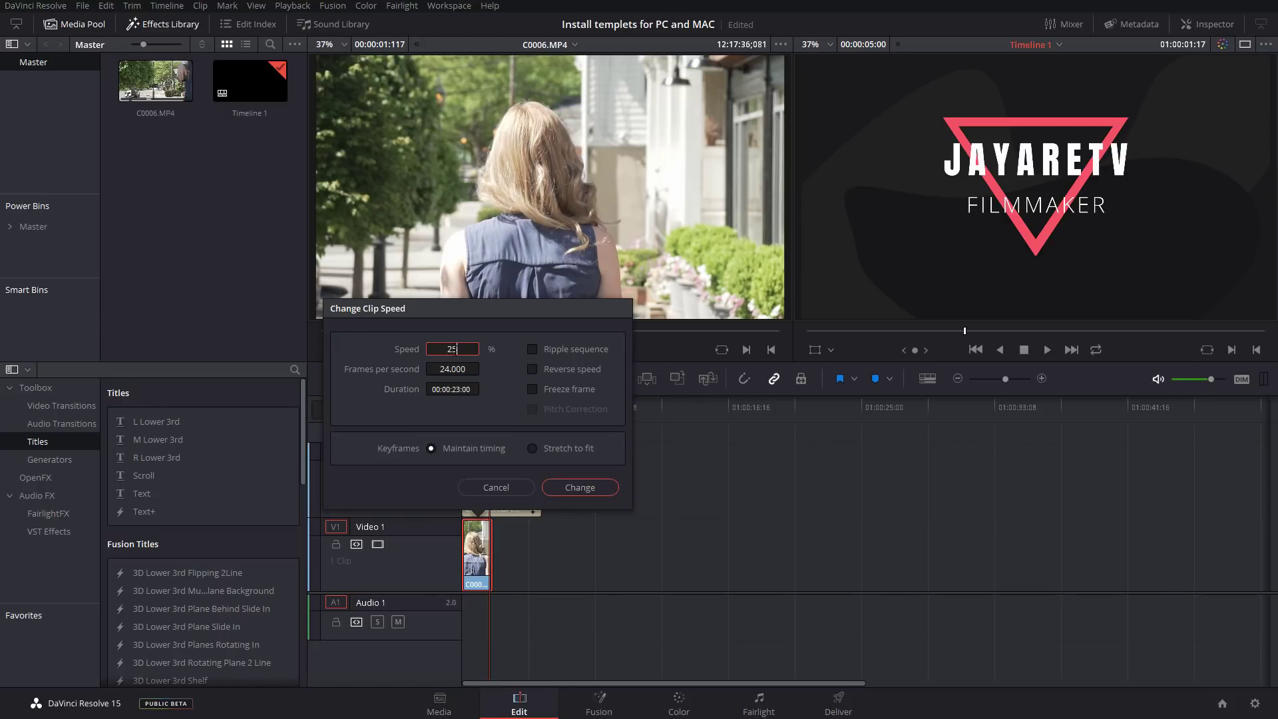
{"action": "key", "text": "Return"}
{"action": "left_click_drag", "start_coordinate": [496, 561], "coordinate": [564, 561]}
Step: Select the title clip on Video 2 to show its Inspector settings
{"action": "left_click", "coordinate": [501, 470]}
{"action": "left_click", "coordinate": [1223, 28]}
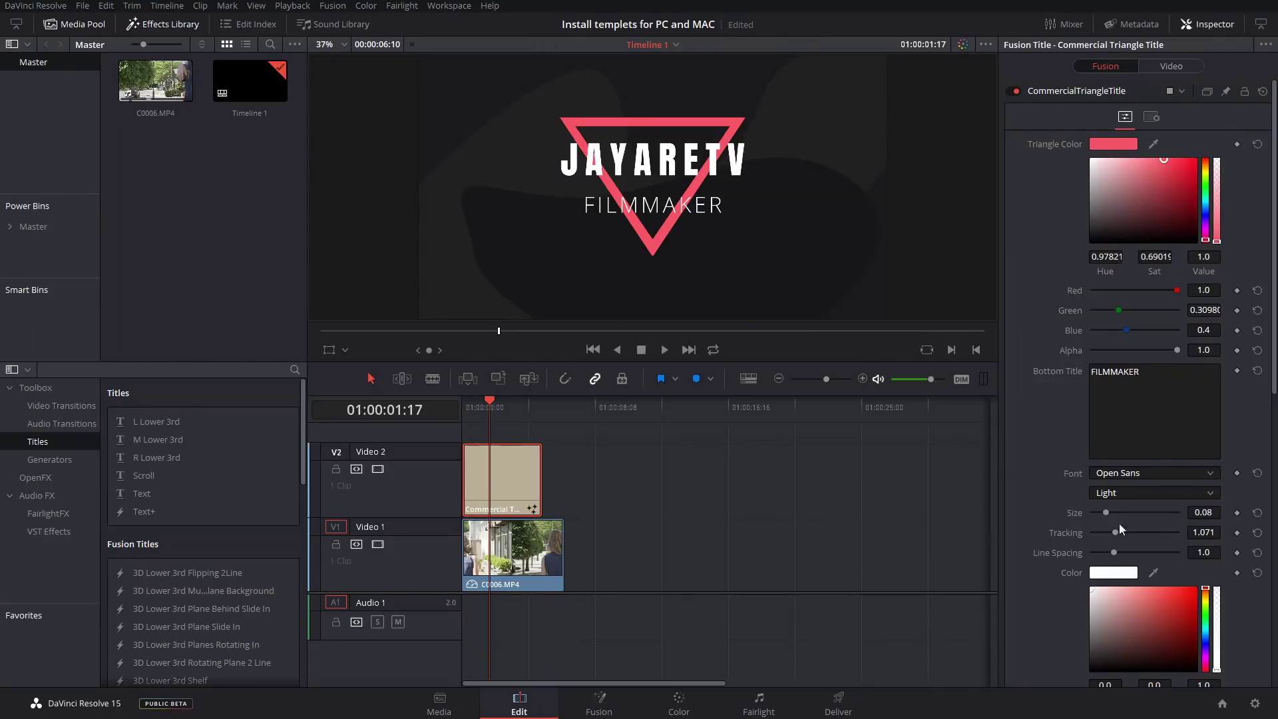
{"action": "scroll", "coordinate": [1096, 512], "scroll_direction": "down", "scroll_amount": 8}
Step: Set Background Opacity to 0 and replace the top title JAYARETV with 'Justin'
{"action": "left_click_drag", "start_coordinate": [1173, 667], "coordinate": [1068, 663]}
{"action": "mouse_move", "coordinate": [494, 402]}
{"action": "left_mouse_down"}
{"action": "mouse_move", "coordinate": [533, 413]}
{"action": "mouse_move", "coordinate": [458, 409]}
{"action": "mouse_move", "coordinate": [498, 420]}
{"action": "left_mouse_up"}
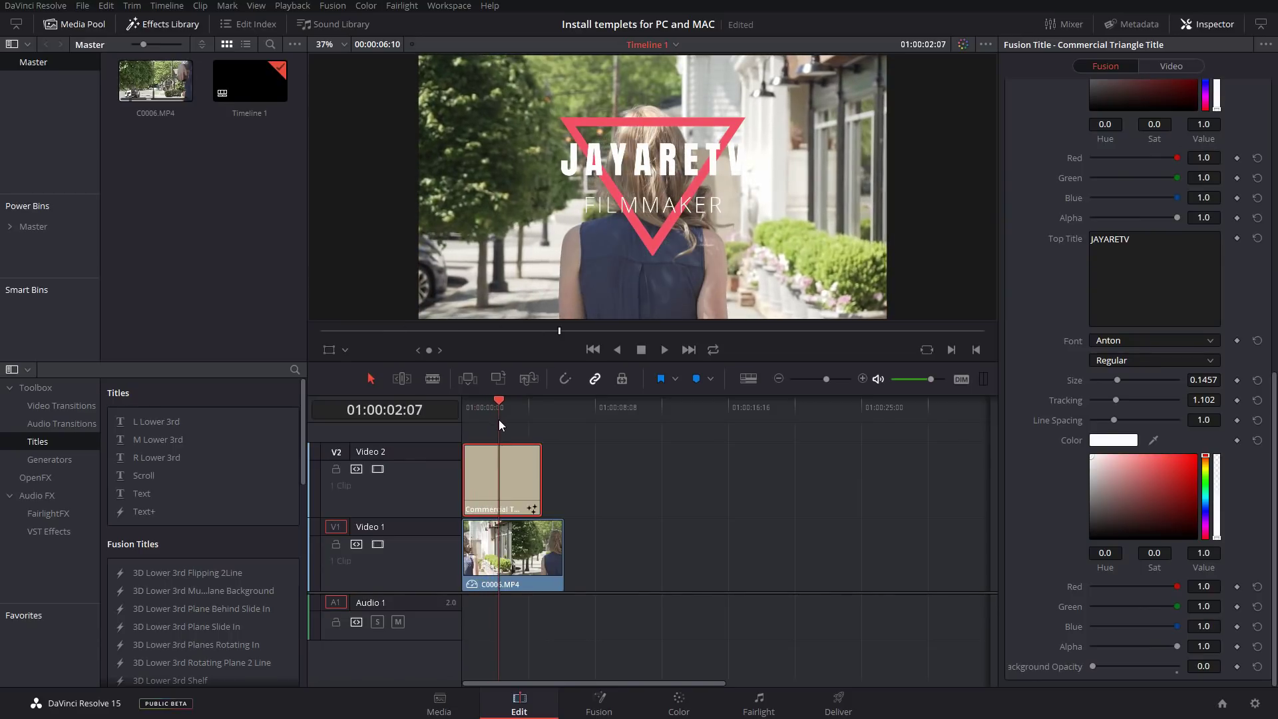
{"action": "left_click_drag", "start_coordinate": [1132, 241], "coordinate": [1087, 238]}
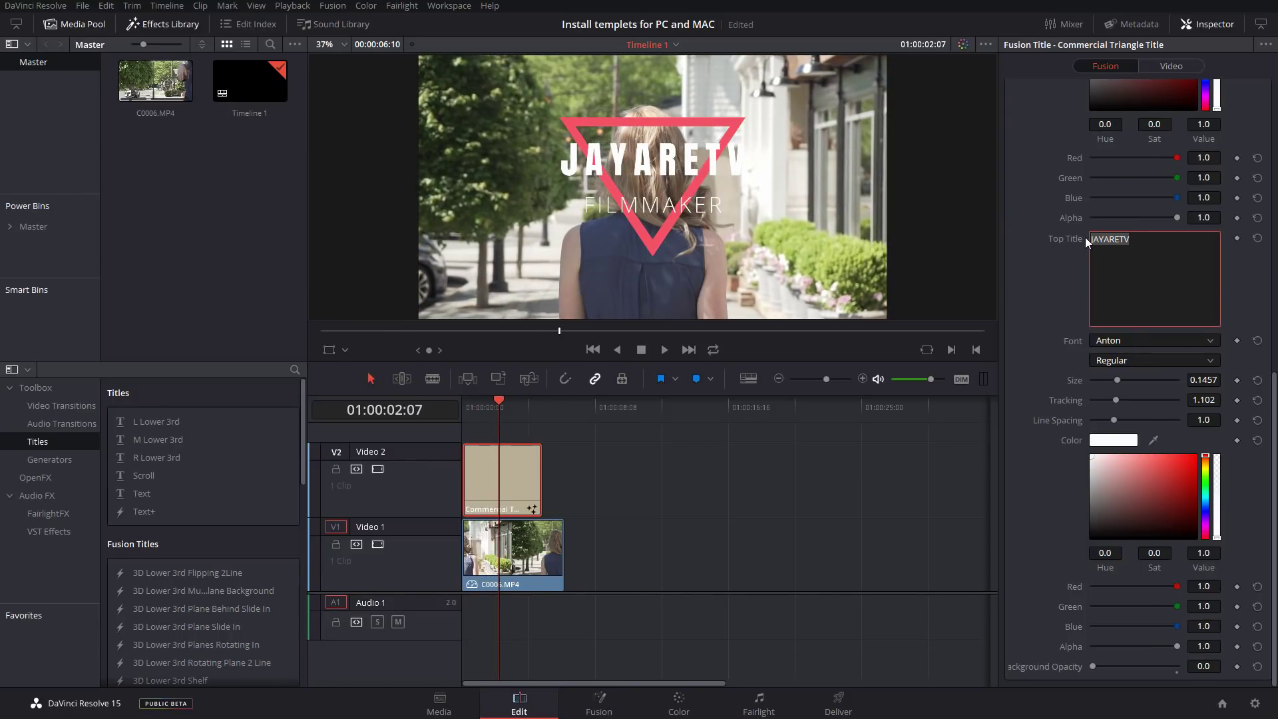
{"action": "type", "text": "Justin"}
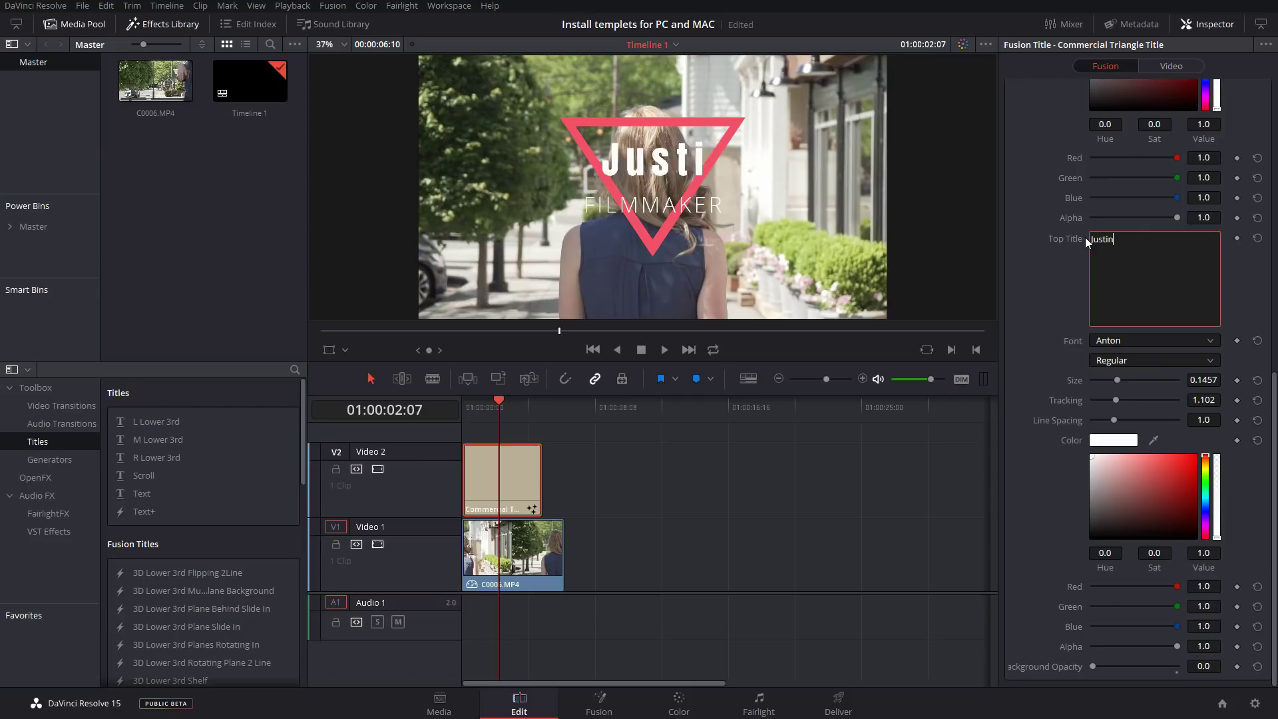
Step: Change the top title font from Anton to Gloria Hallelujah
{"action": "left_click", "coordinate": [1160, 342]}
{"action": "scroll", "coordinate": [1155, 395], "scroll_direction": "down", "scroll_amount": 5}
{"action": "left_click", "coordinate": [1149, 429]}
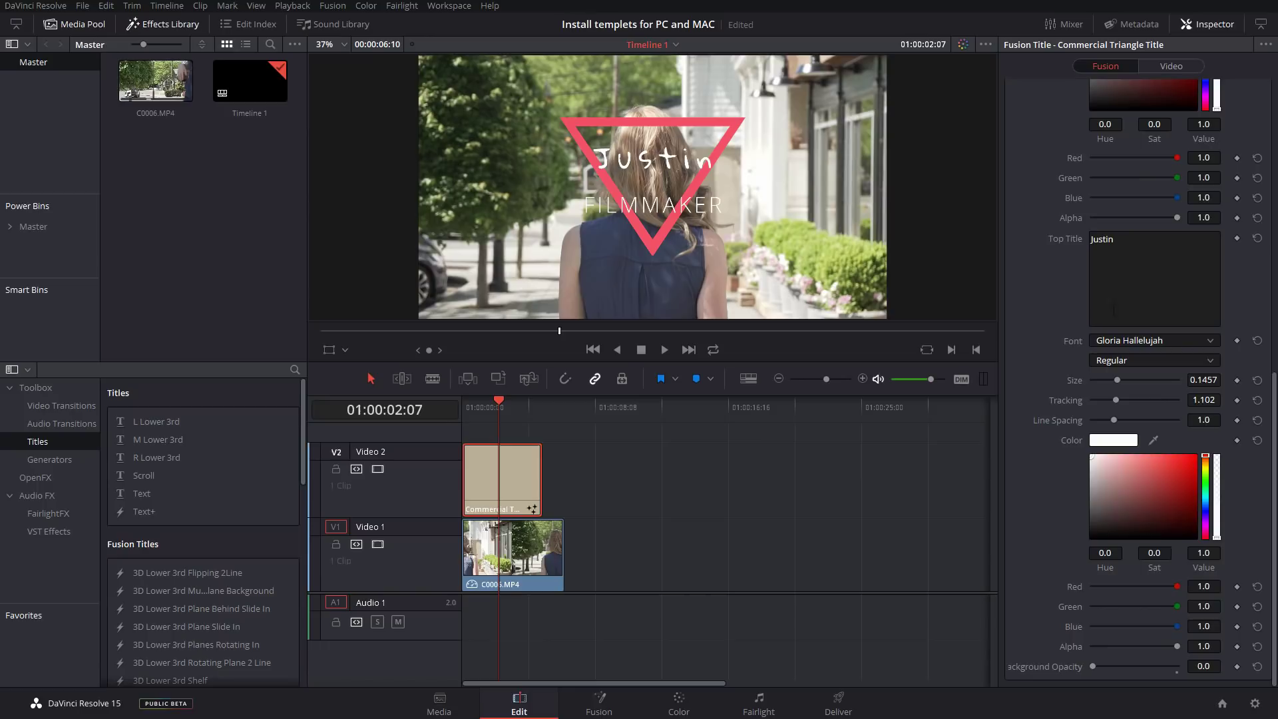
{"action": "scroll", "coordinate": [1108, 329], "scroll_direction": "up", "scroll_amount": 10}
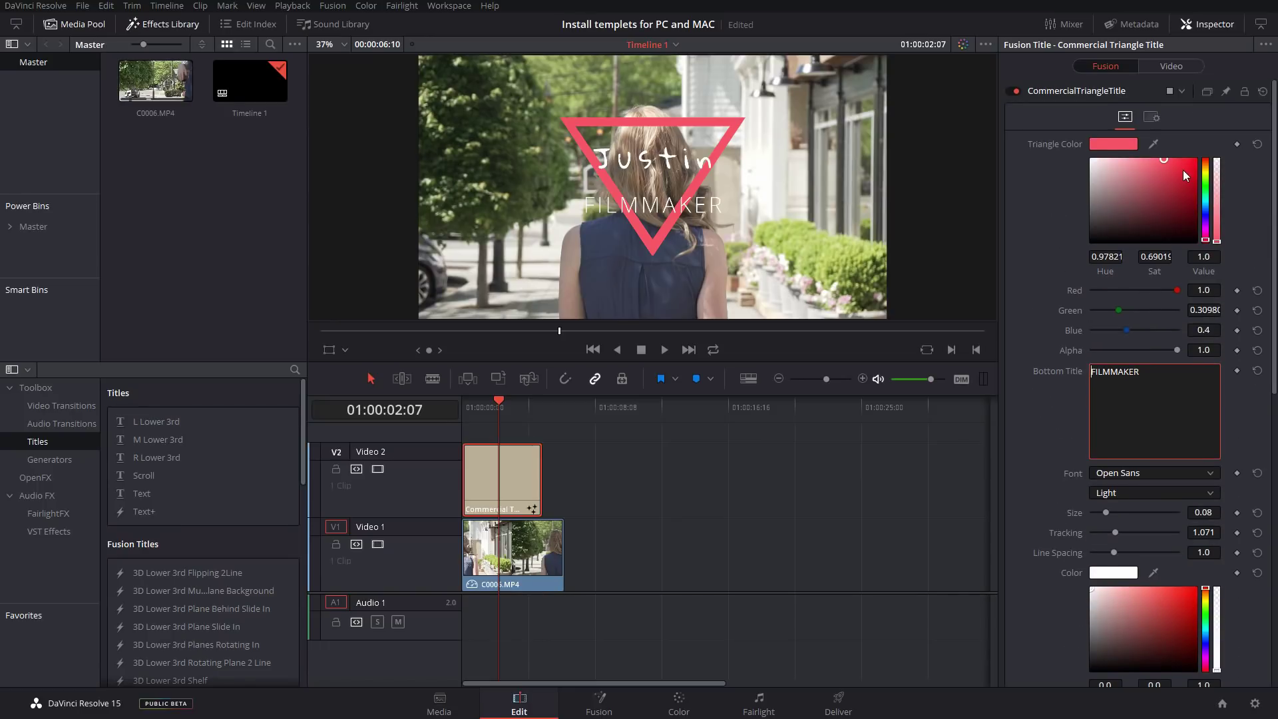
Step: Set Triangle Color to a bright yellow using the hue bar and colour square
{"action": "left_click", "coordinate": [1188, 172]}
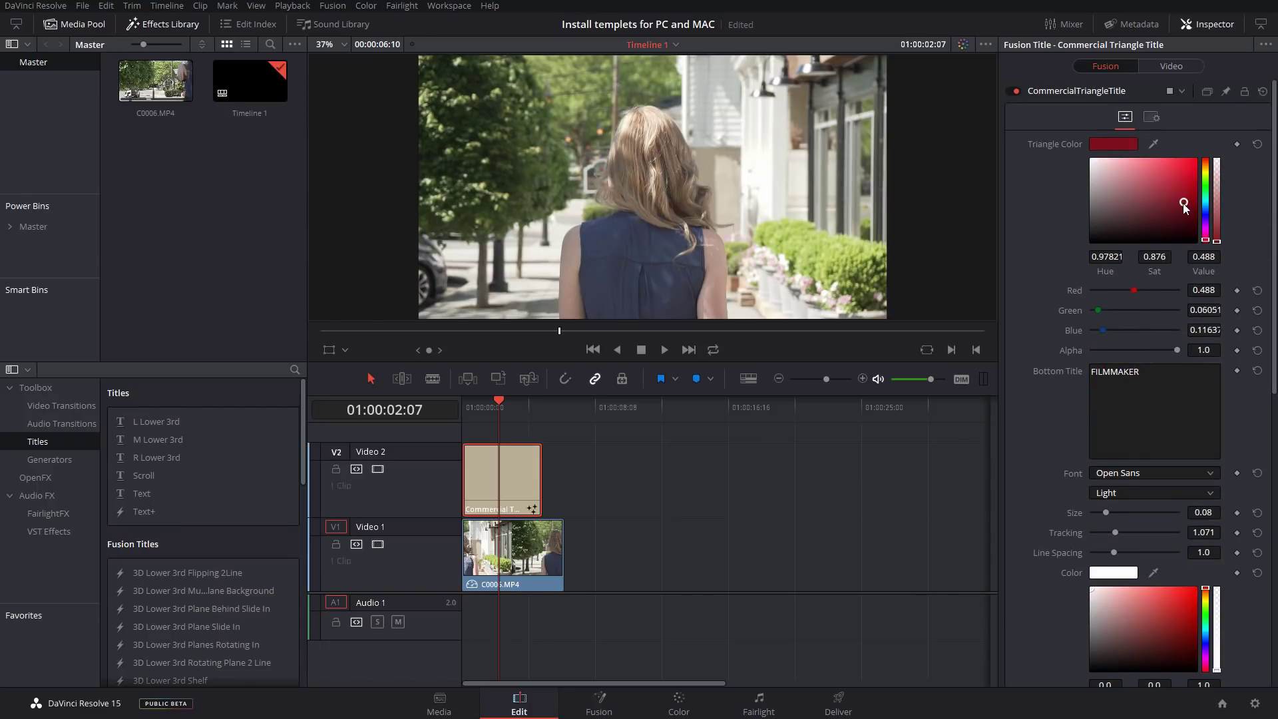
{"action": "left_click", "coordinate": [1207, 183]}
{"action": "left_click", "coordinate": [1178, 182]}
{"action": "left_click", "coordinate": [1193, 161]}
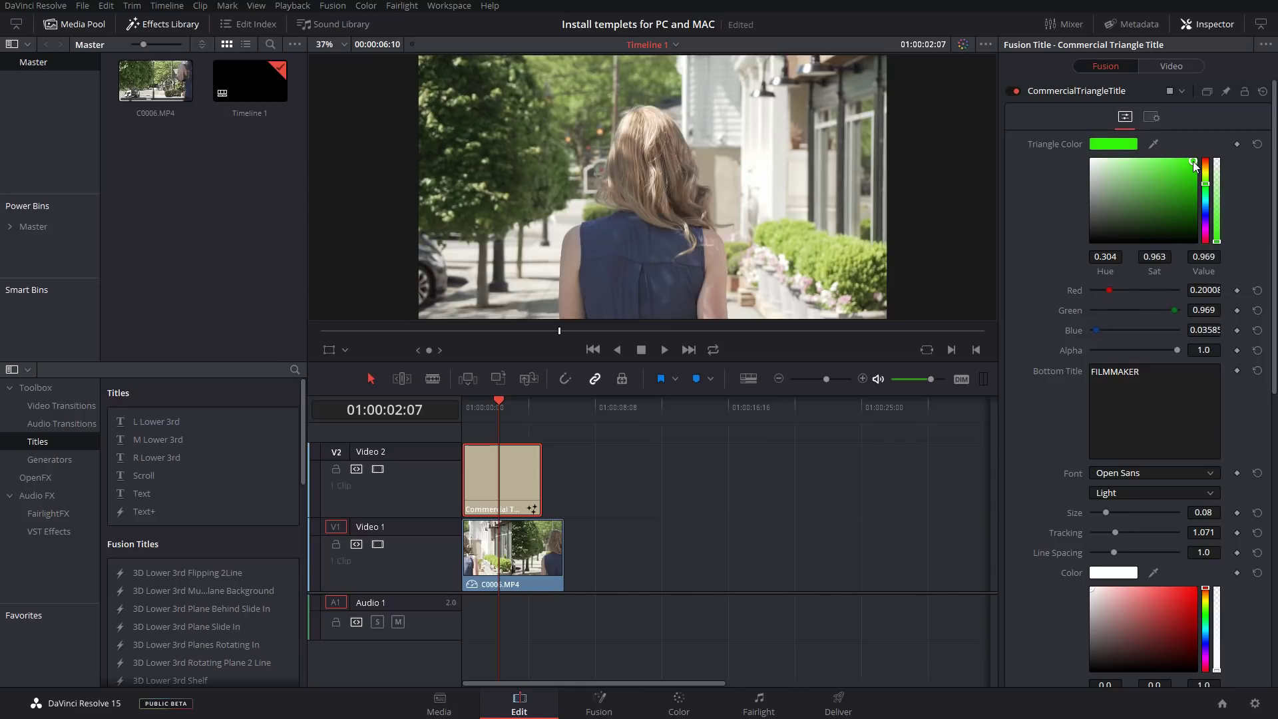
{"action": "left_click", "coordinate": [1206, 173]}
{"action": "left_click", "coordinate": [1190, 165]}
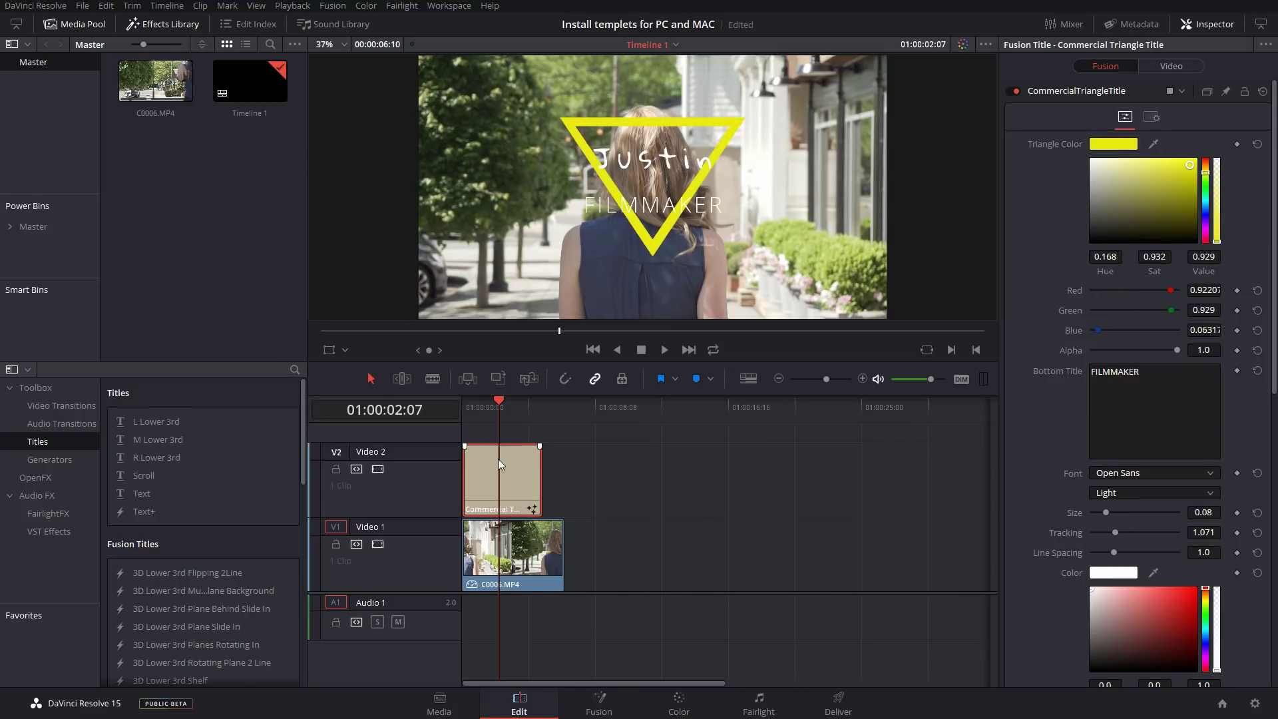
{"action": "scroll", "coordinate": [228, 446], "scroll_direction": "down", "scroll_amount": 10}
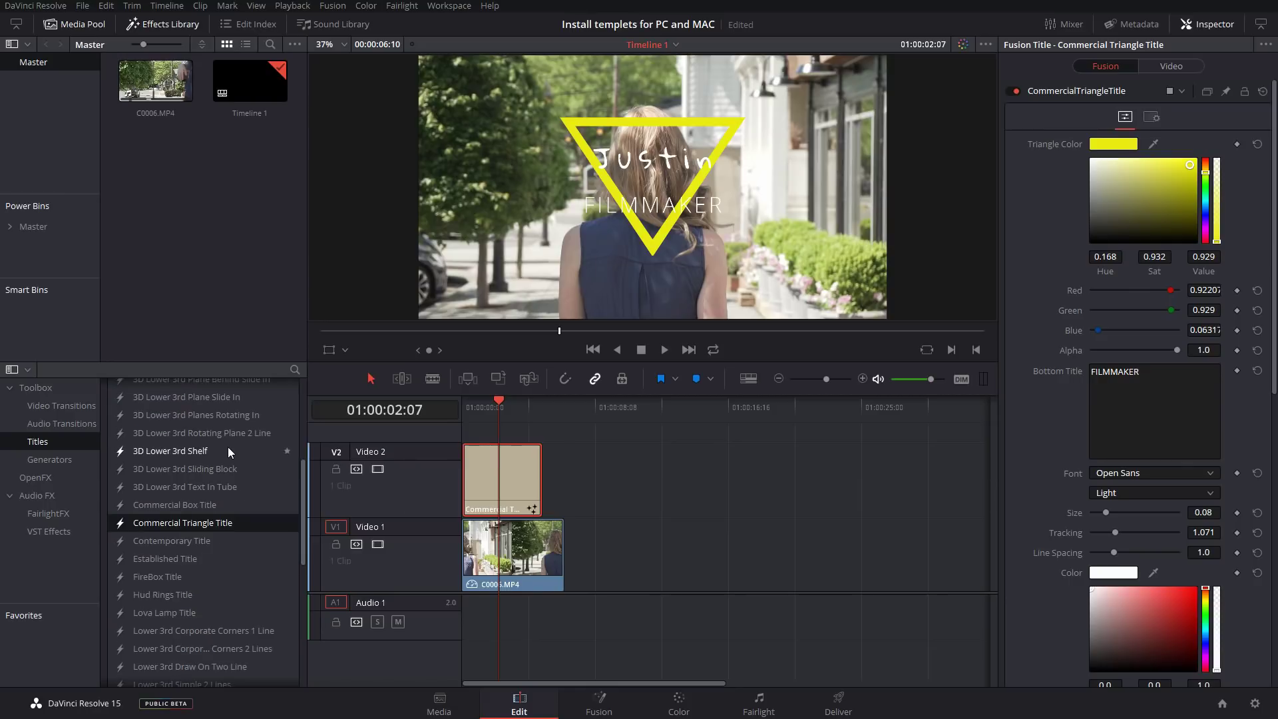